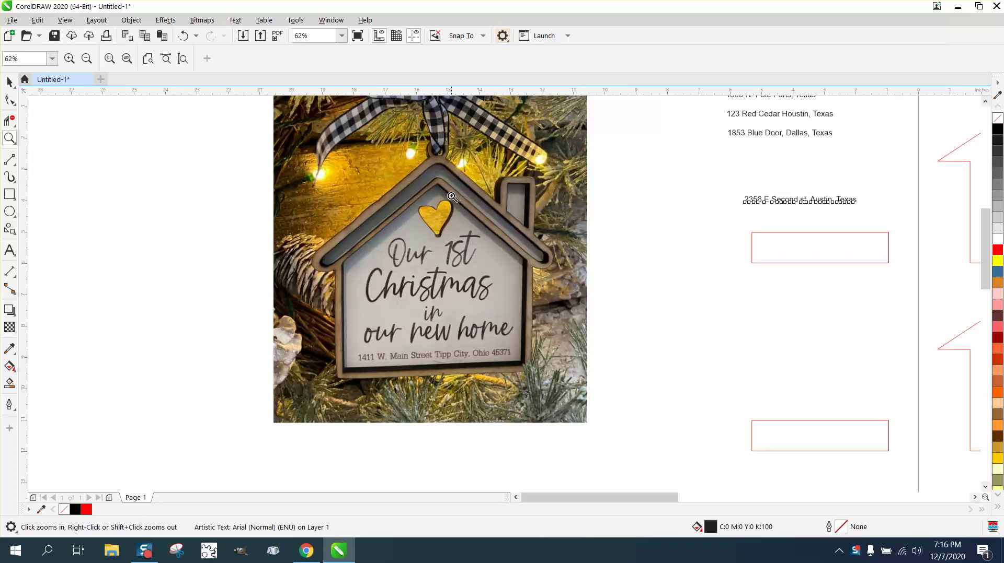
- Examine the house ornament photo's roof, heart and lettering, then the sheet of house outlines with its address lines and blank rectangles
left_click(526, 242)
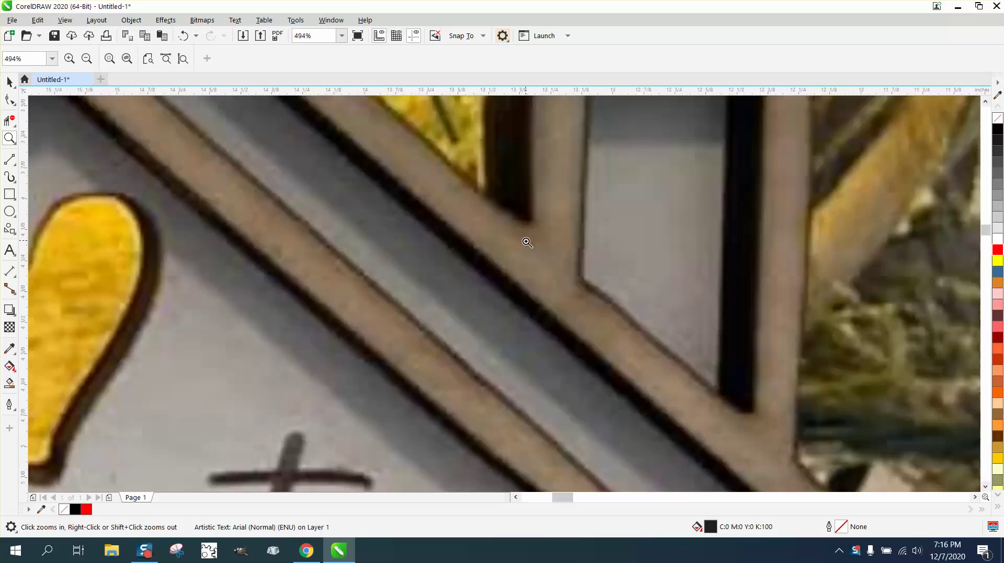
right_click(527, 243)
right_click(529, 246)
right_click(533, 254)
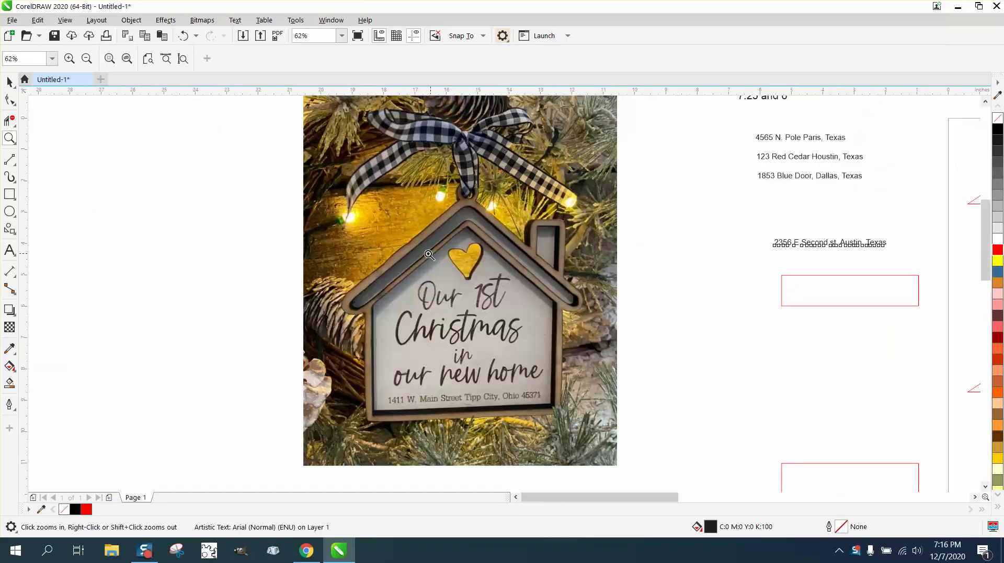
right_click(382, 258)
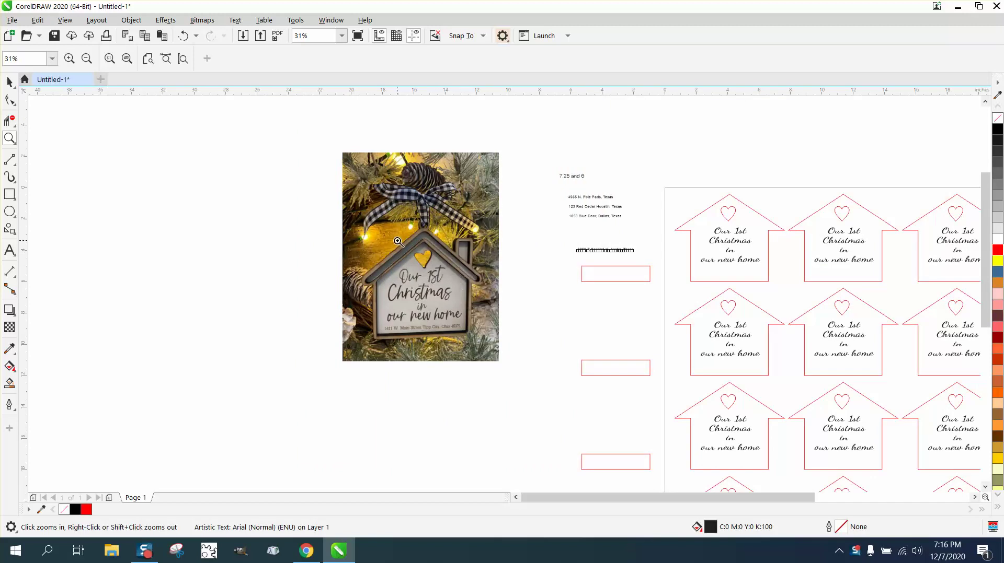
left_click_drag(399, 226, 485, 281)
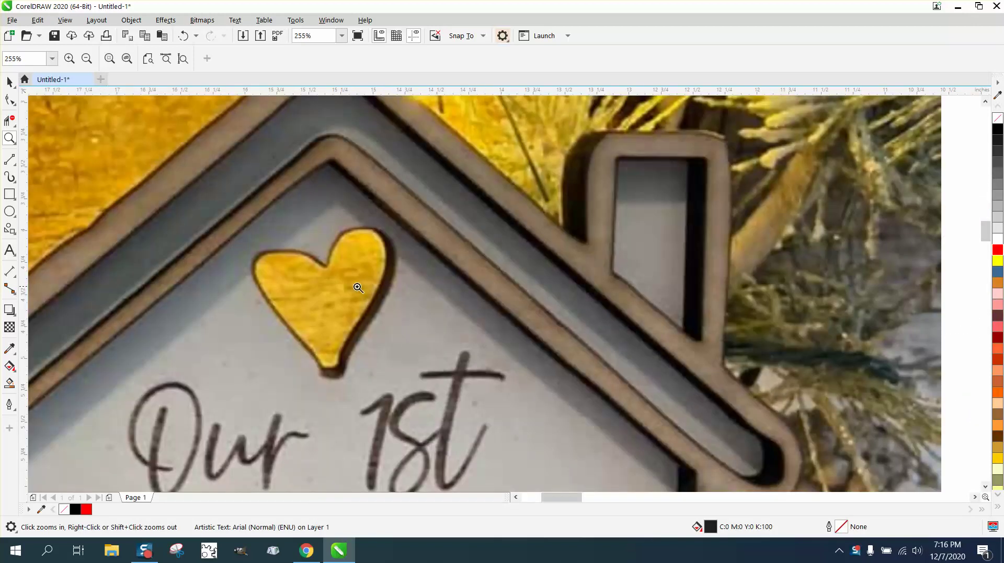
scroll(358, 286, "down", 4)
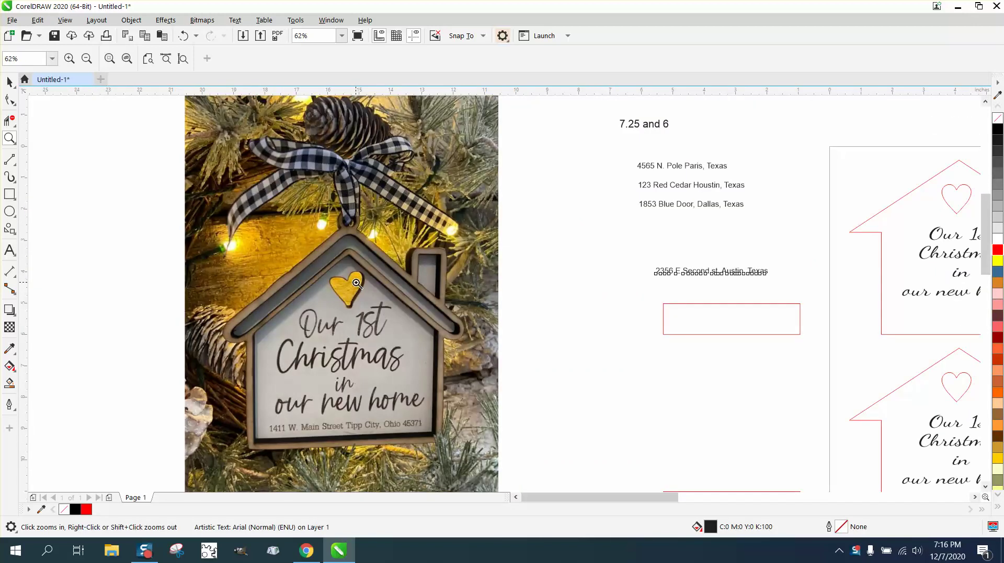
right_click(356, 283)
right_click(357, 280)
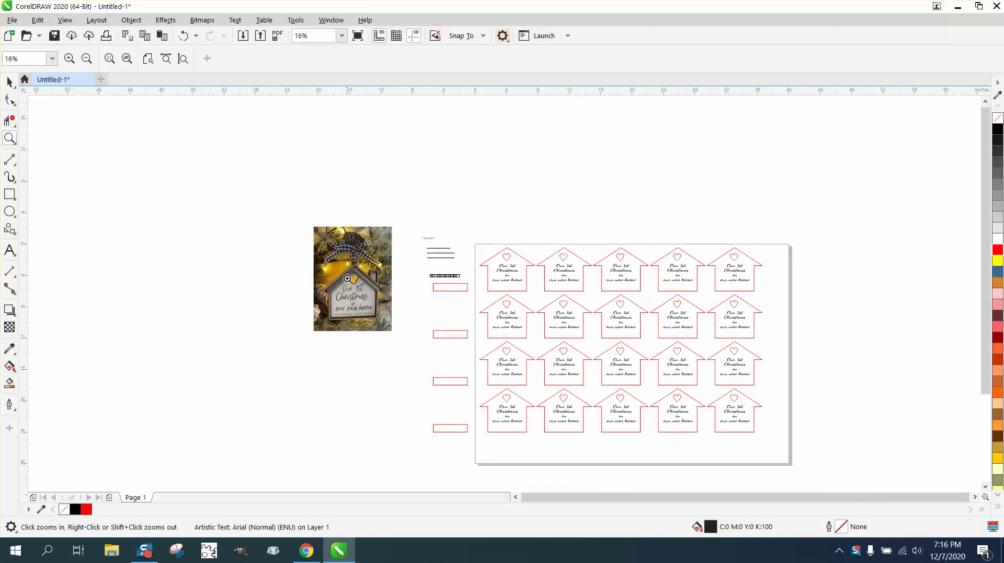
left_click_drag(419, 233, 829, 444)
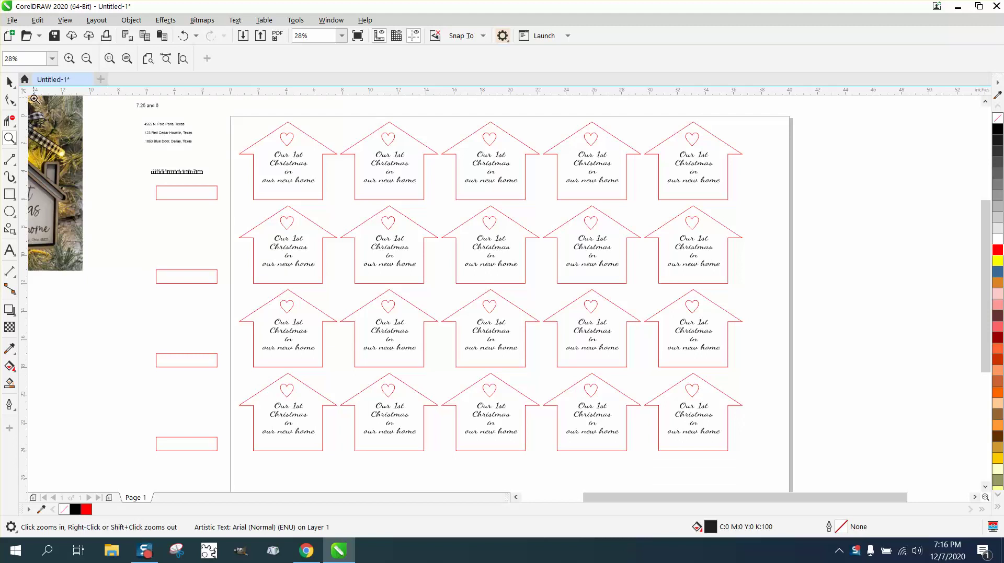
- Try to move the topmost blank rectangle 7.25 inches right into the first house of the top row
left_click(10, 82)
left_click(72, 128)
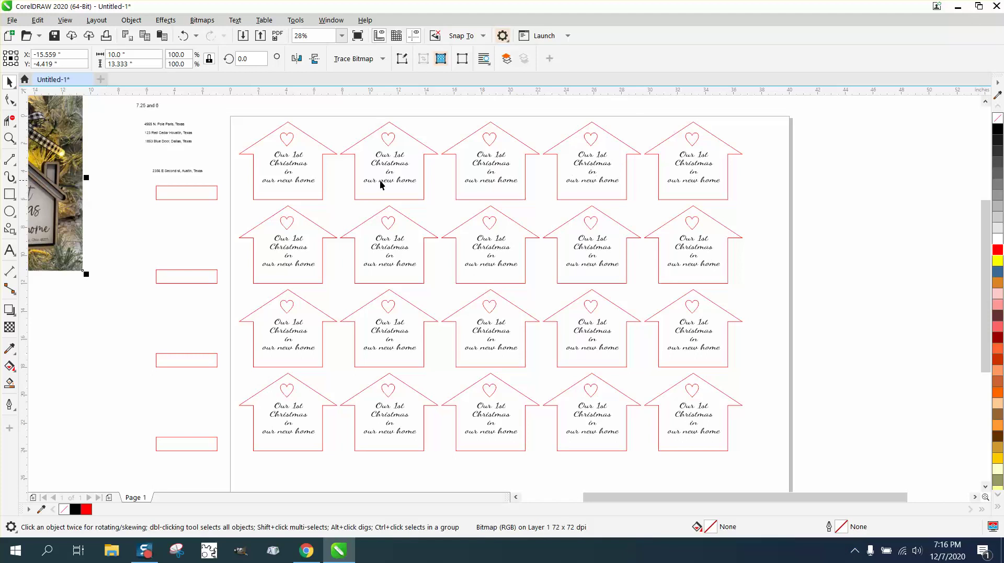
left_click(204, 192)
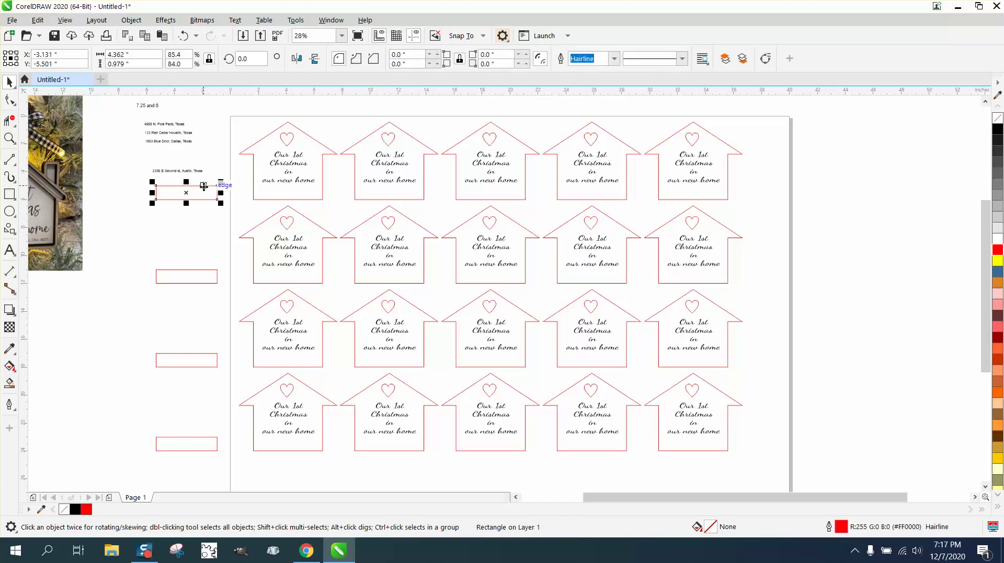
key("Right")
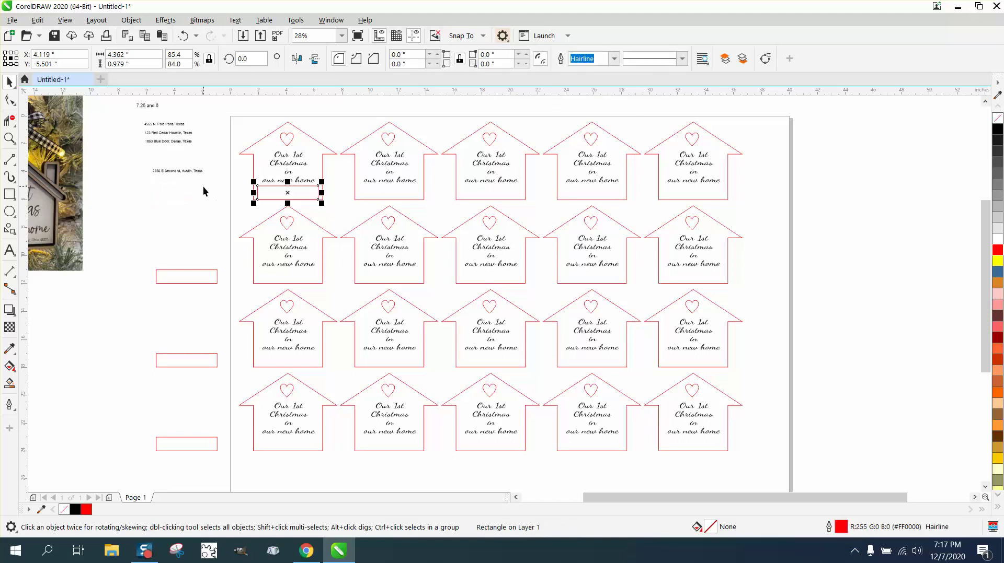
left_click(9, 138)
left_click_drag(186, 180, 463, 239)
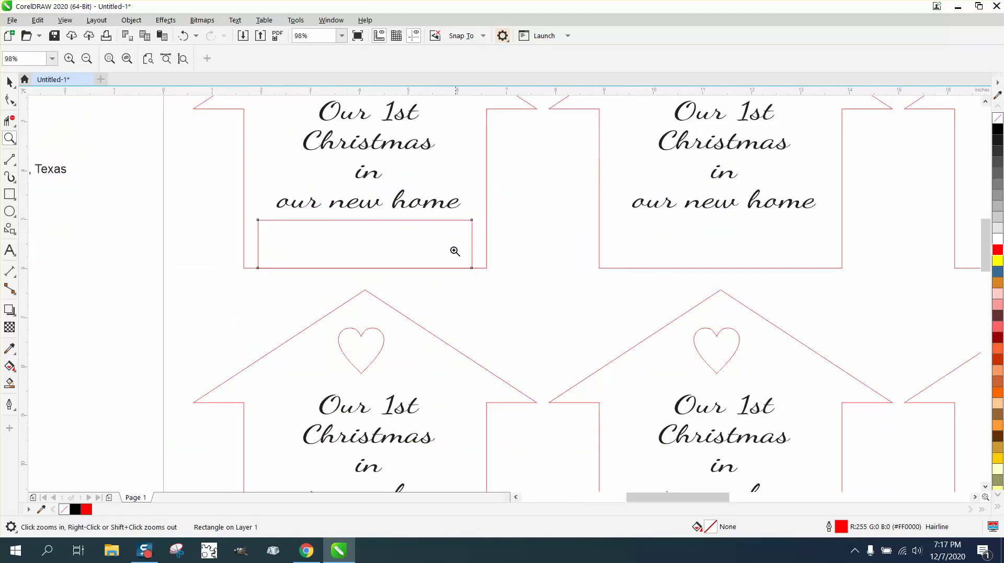
right_click(463, 244)
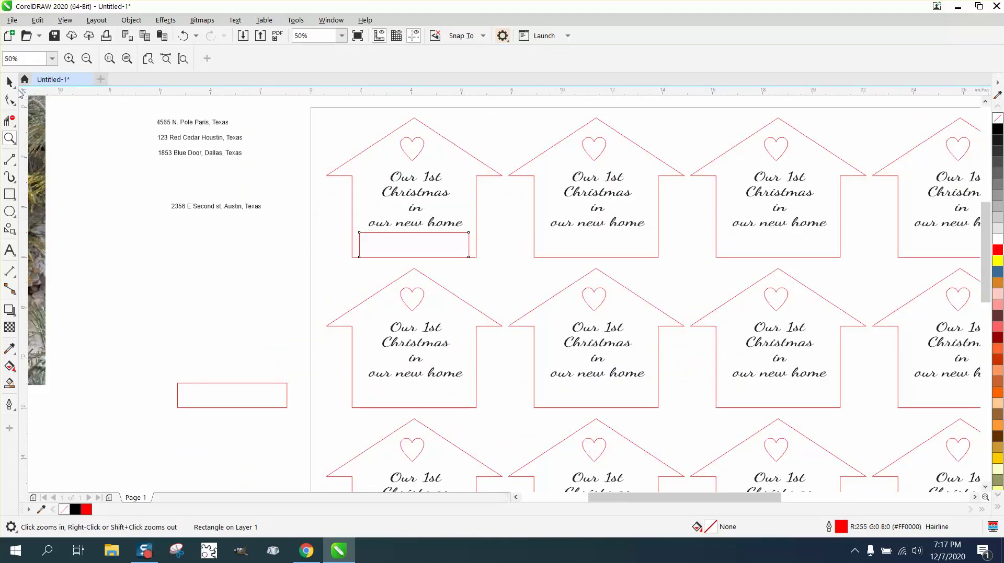
left_click(14, 87)
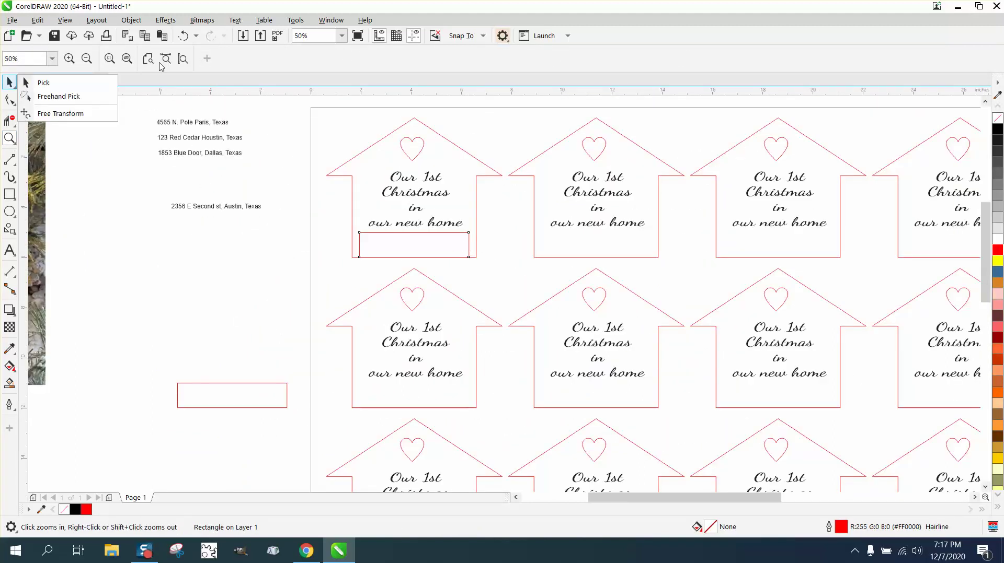
left_click(183, 36)
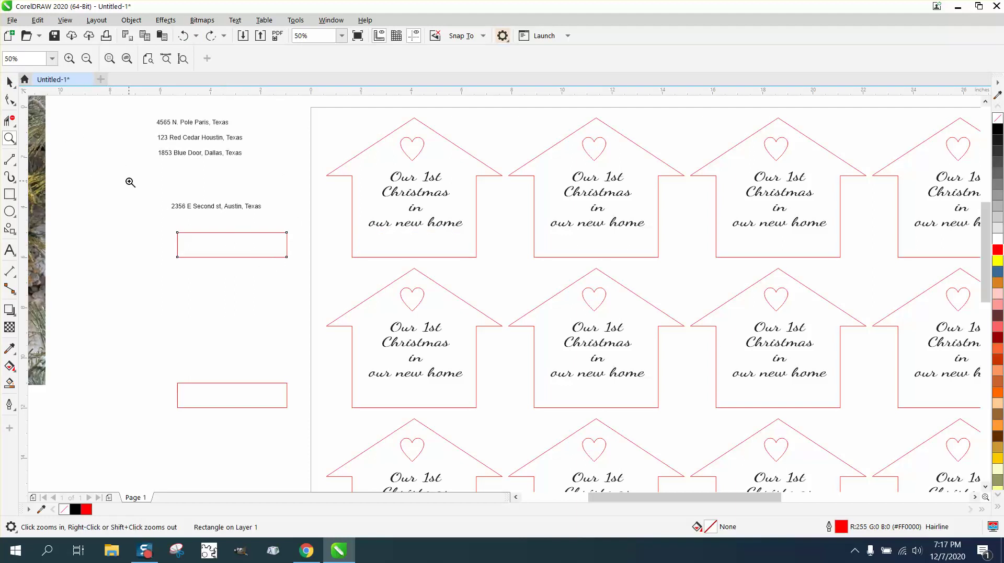
- Spread out the upper three address lines beside the page so they sit apart from each other
left_click(10, 82)
left_click_drag(206, 157, 212, 183)
mouse_move(211, 139)
left_mouse_down()
mouse_move(215, 152)
mouse_move(219, 127)
left_mouse_up()
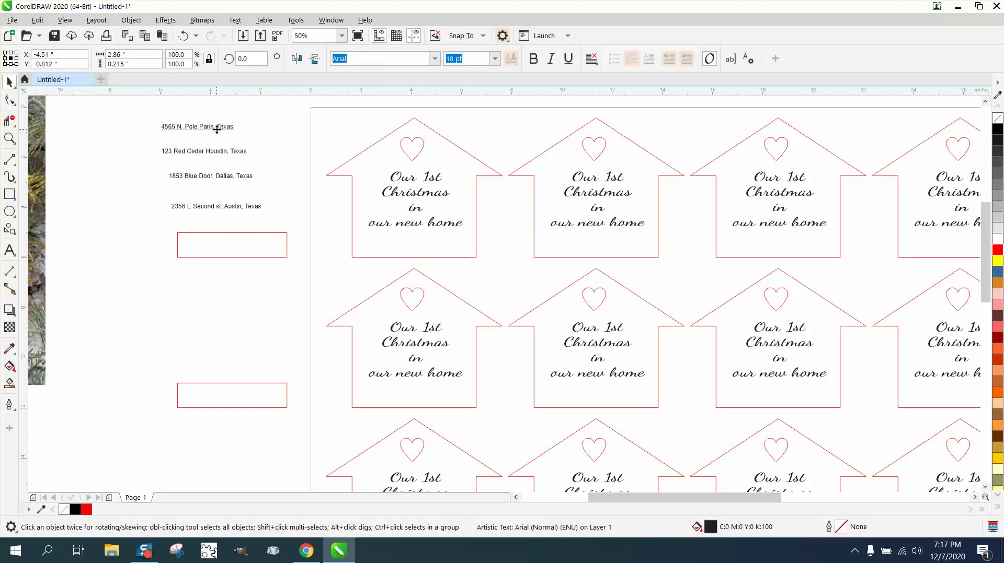
left_click(271, 167)
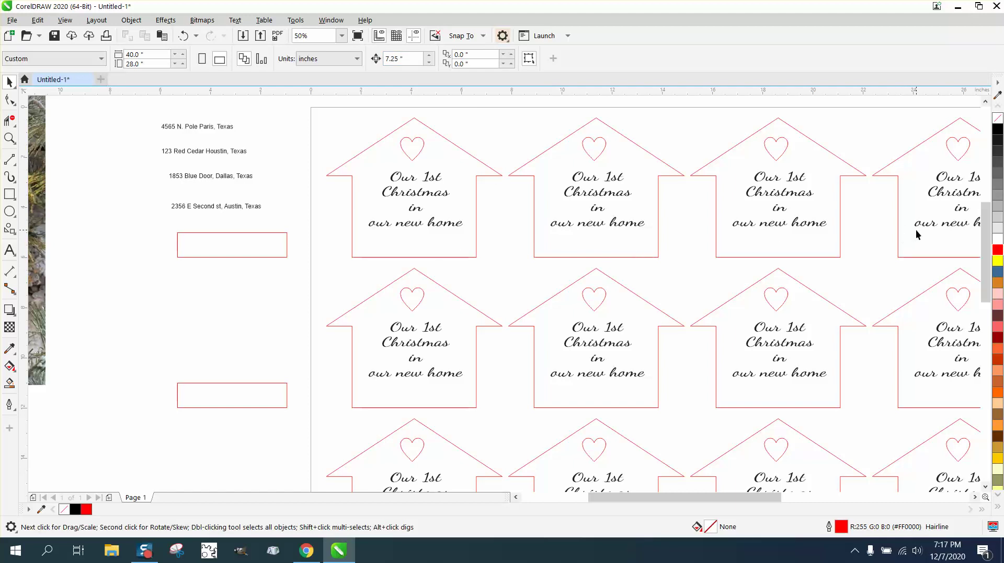
- Center the lowest address line in the topmost blank rectangle and shift only the text 7.25 inches right into the first house
left_click(206, 208)
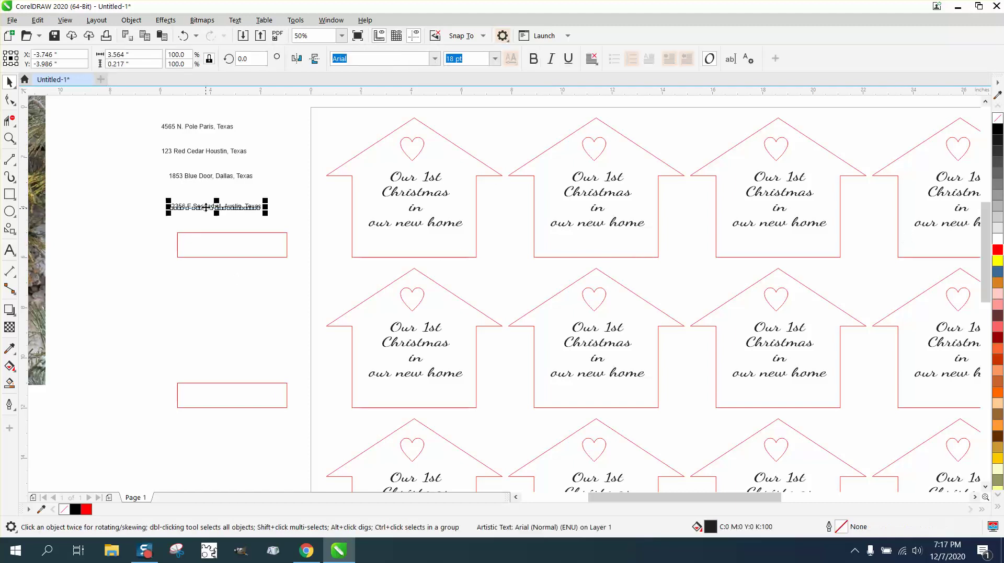
left_click(221, 233, "shift")
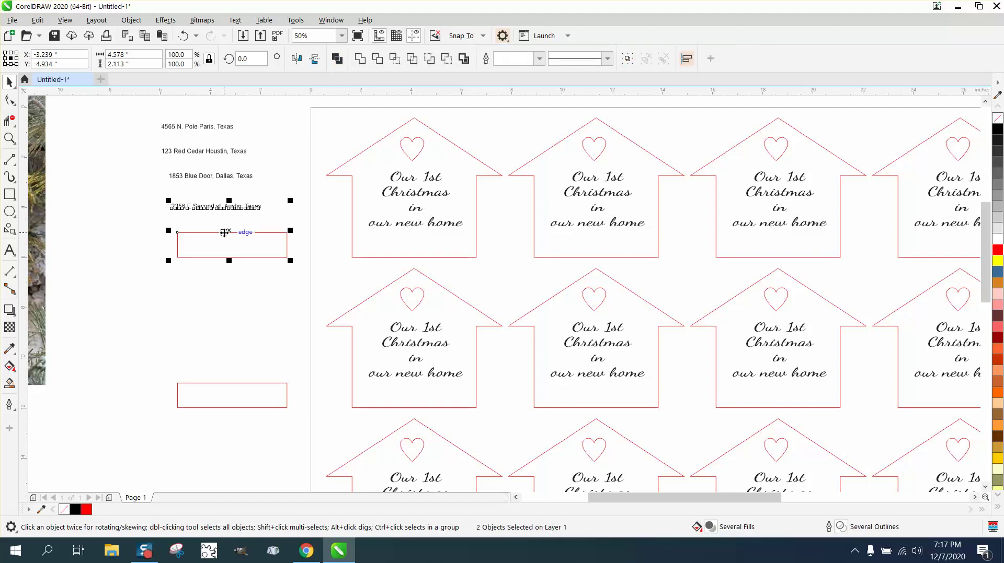
key("c")
key("e")
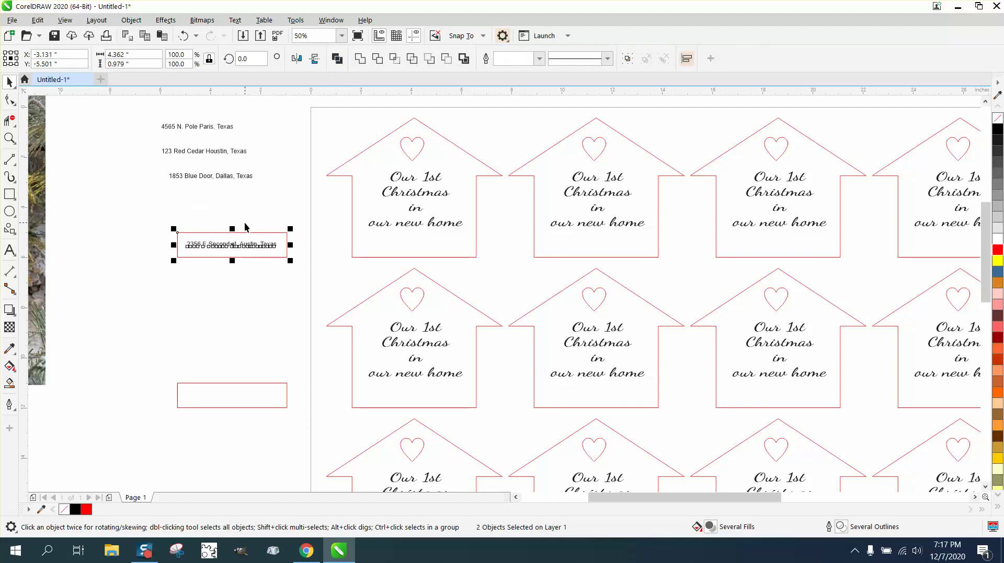
key("Escape")
left_click(253, 244)
key("Right")
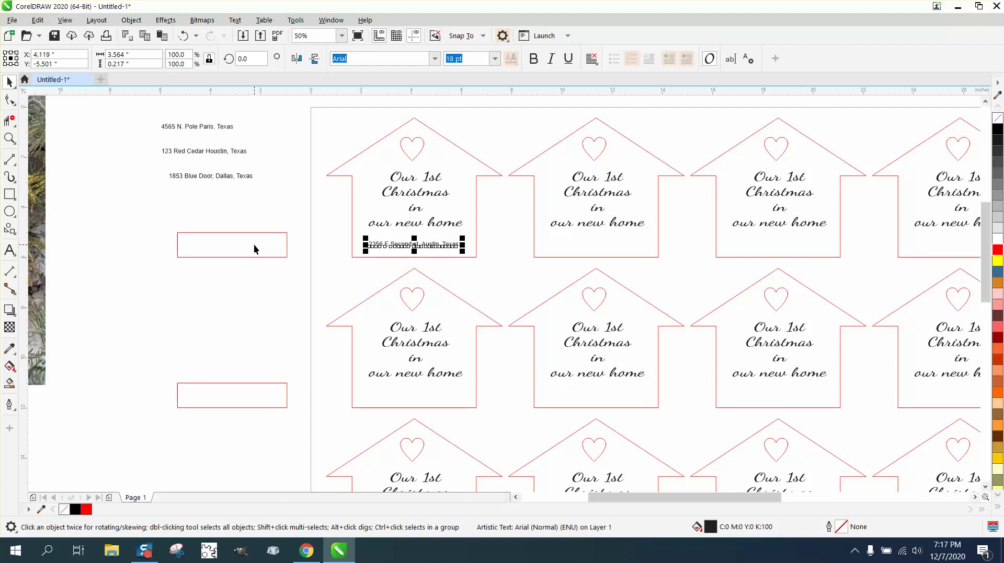
- Center the lowest remaining address line horizontally and vertically in the topmost blank rectangle
left_click(222, 177)
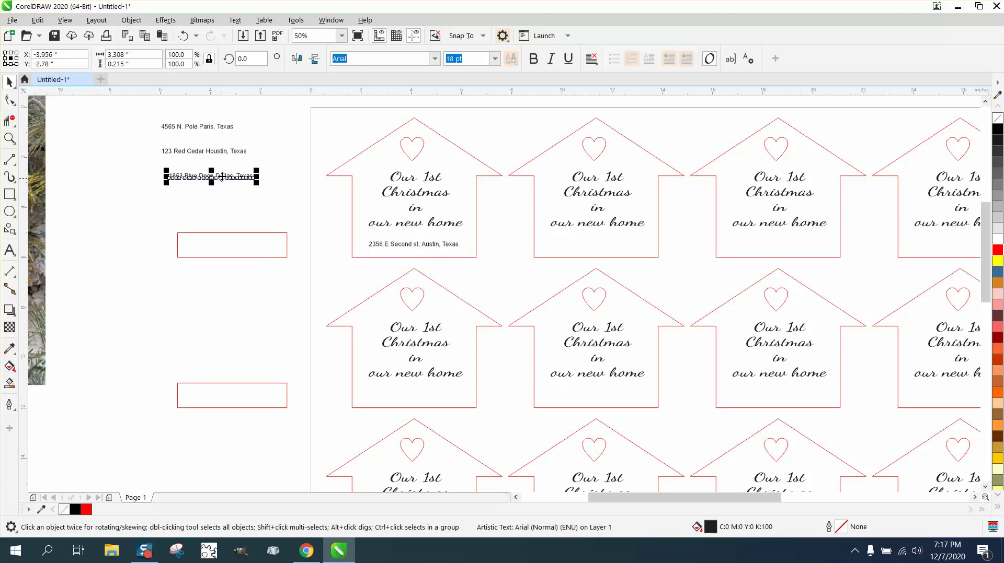
left_click(237, 233, "shift")
key("c")
key("e")
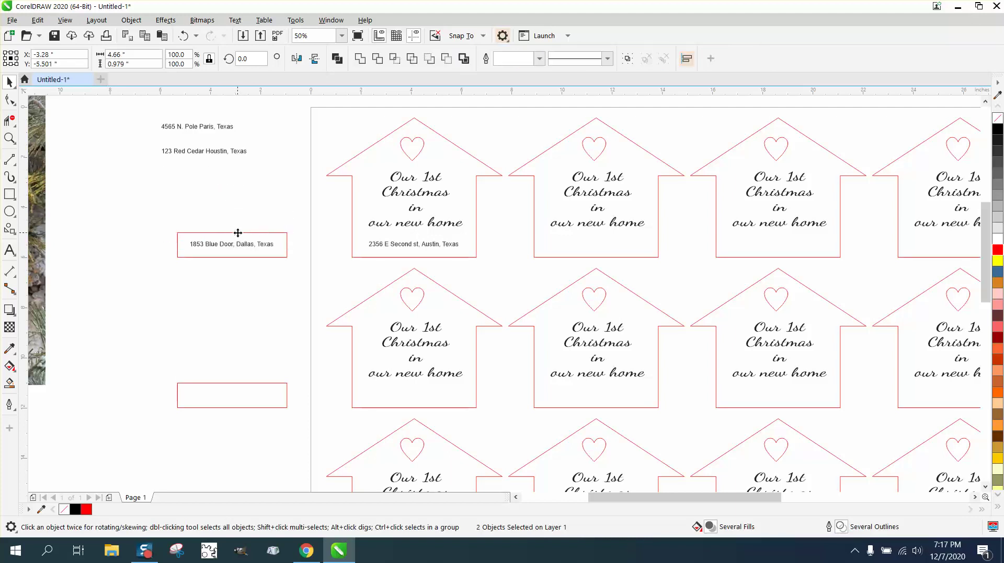
- Try to move the centered address together with its rectangle into the second house, and try shifting the rectangle alone
key("Right")
key("Right")
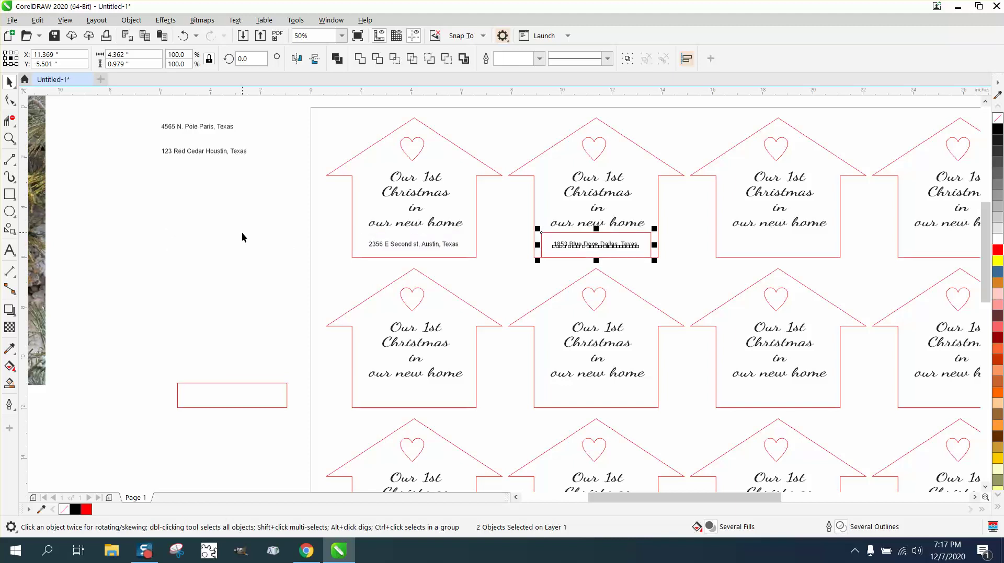
left_click(182, 36)
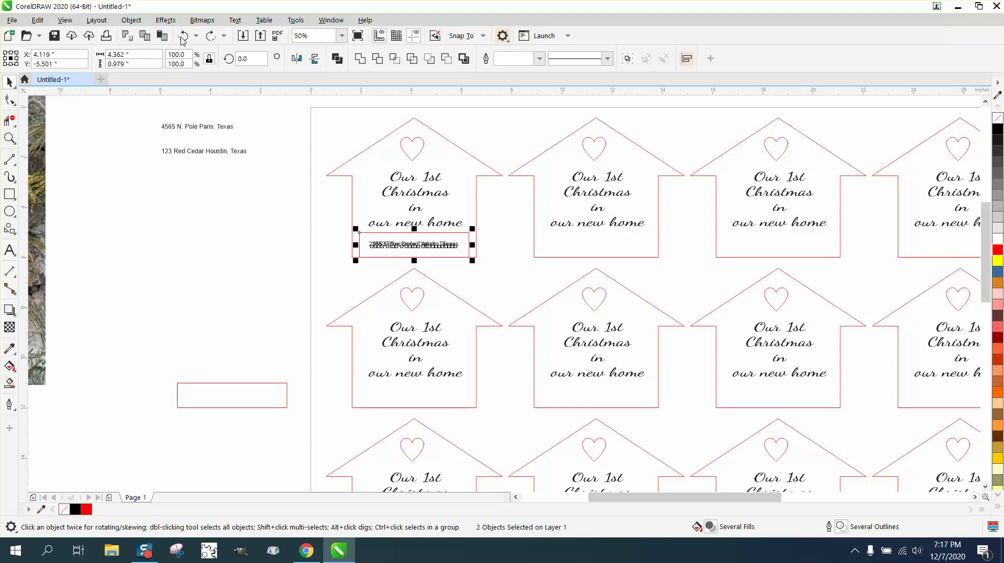
left_click(182, 36)
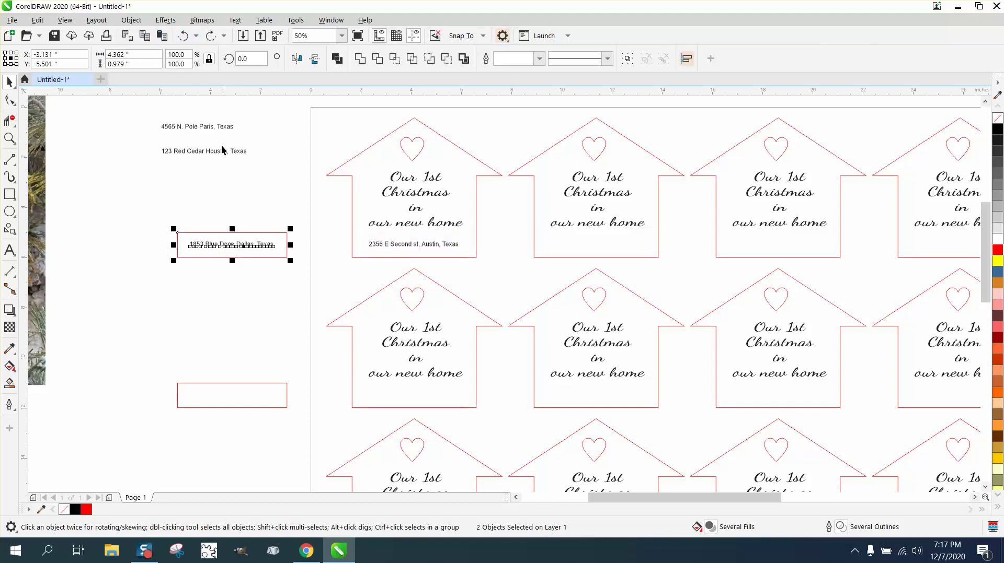
left_click(213, 225)
left_click_drag(206, 257, 296, 285)
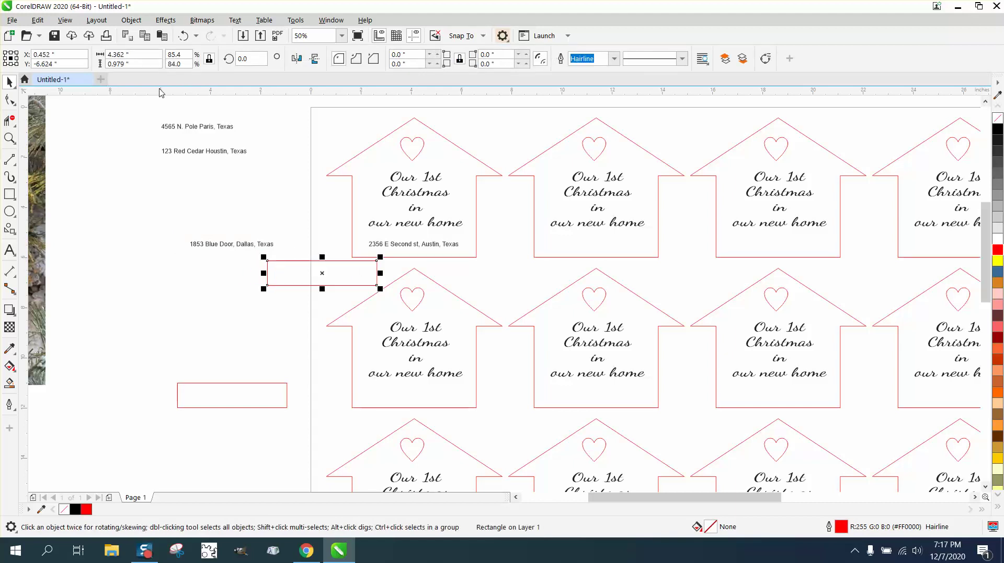
left_click(183, 35)
- Move only the centered address text 14.5 inches right into the second house of the top row
left_click(189, 195)
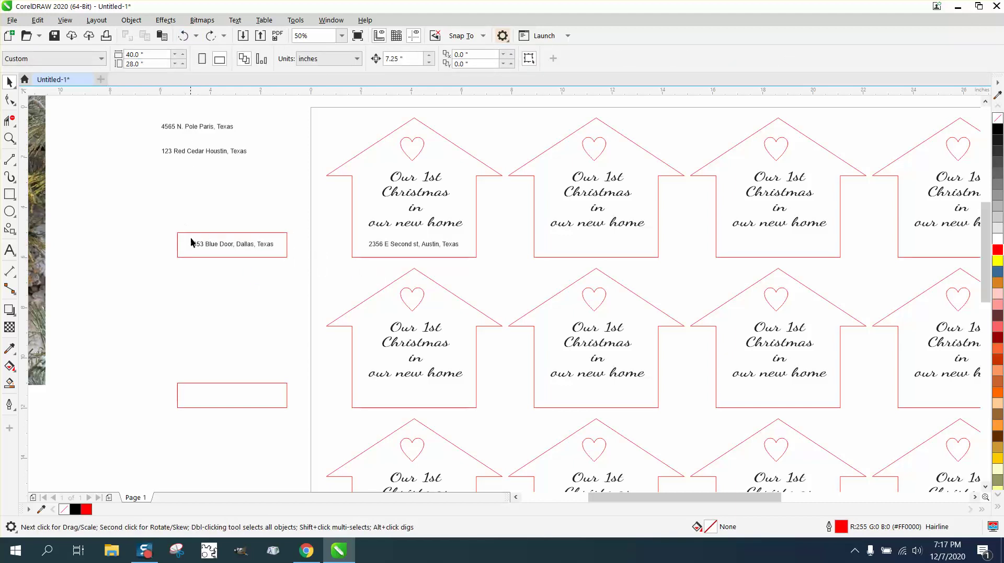
left_click(193, 246)
key("Right")
key("Right")
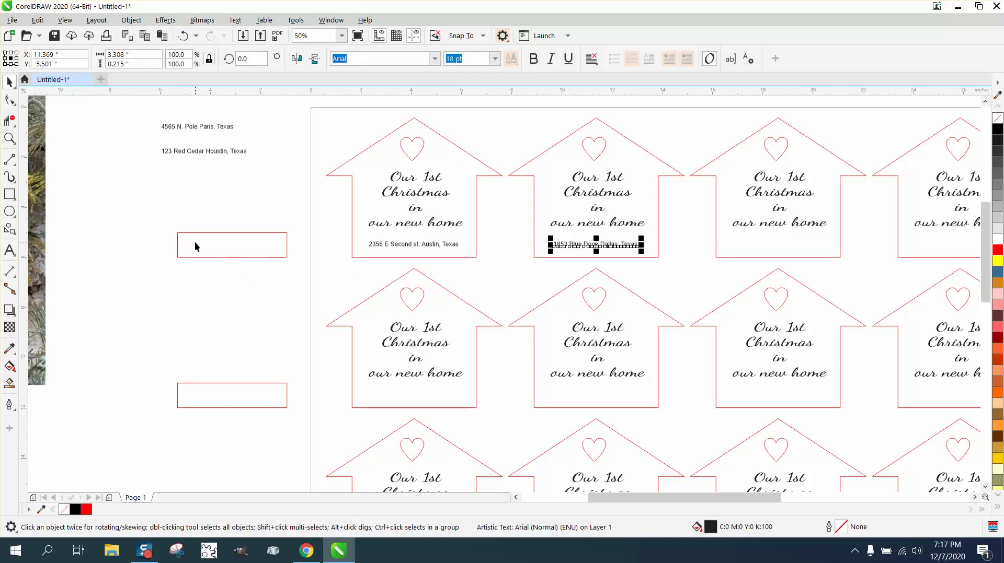
- Center the lower of the two remaining addresses in the topmost rectangle and shift only the text 21.75 inches right into the third house
left_click(211, 153)
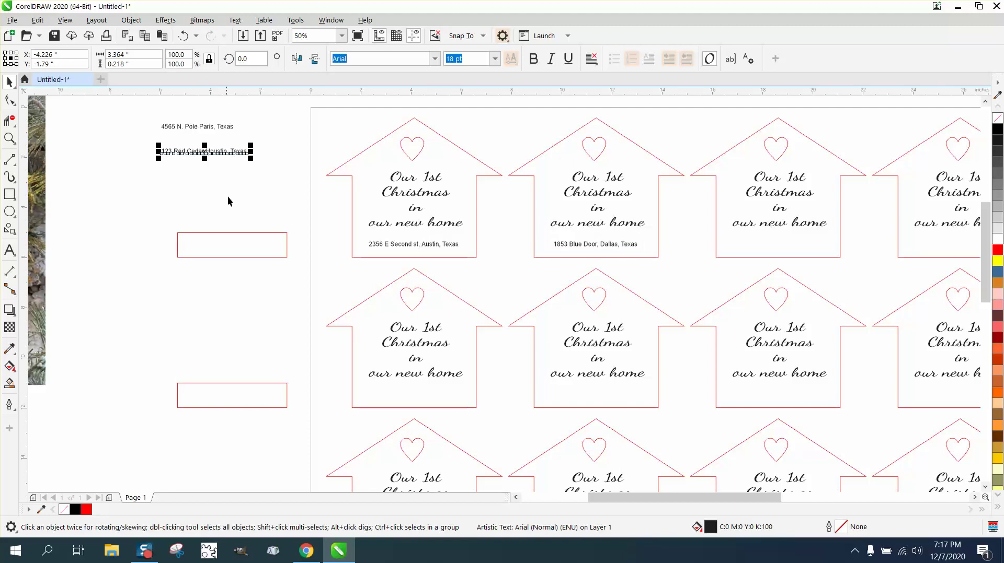
left_click(233, 243, "shift")
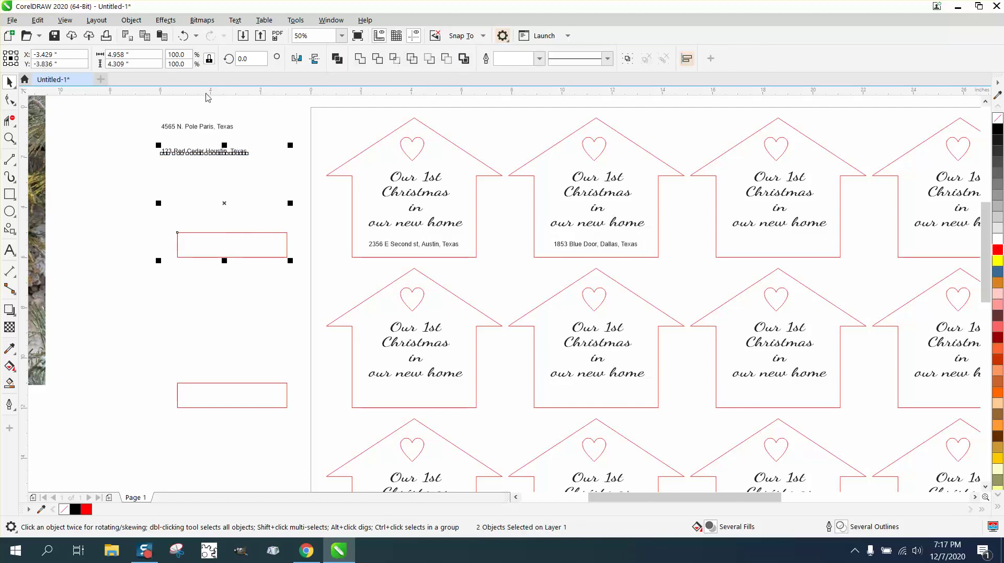
key("c")
key("e")
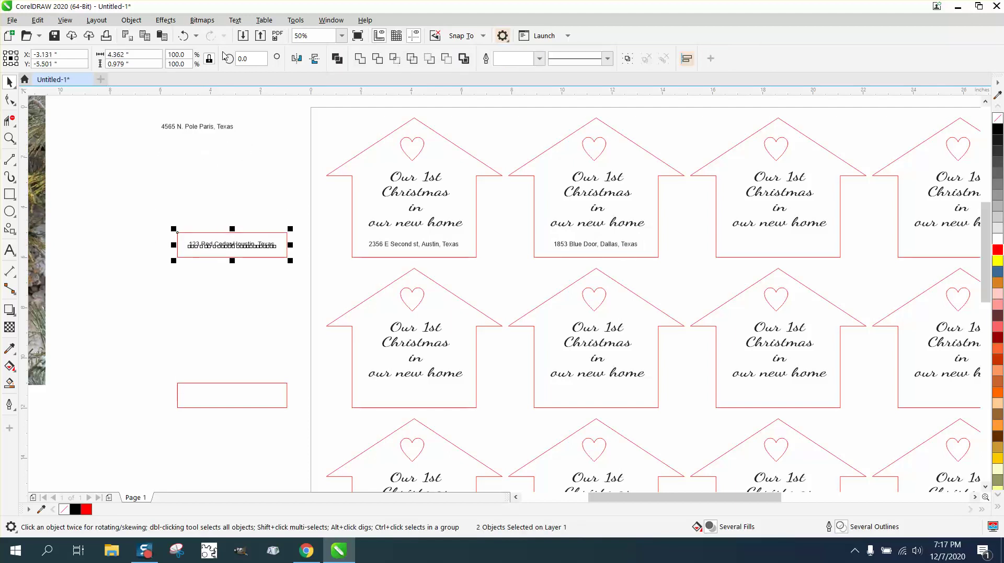
left_click(202, 173)
left_click(199, 243)
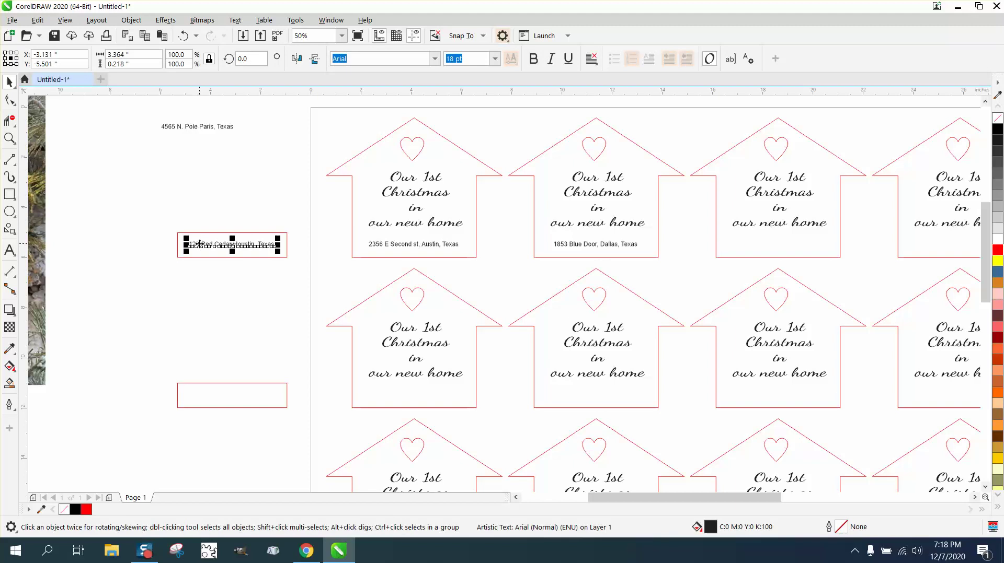
key("Right")
key("Right")
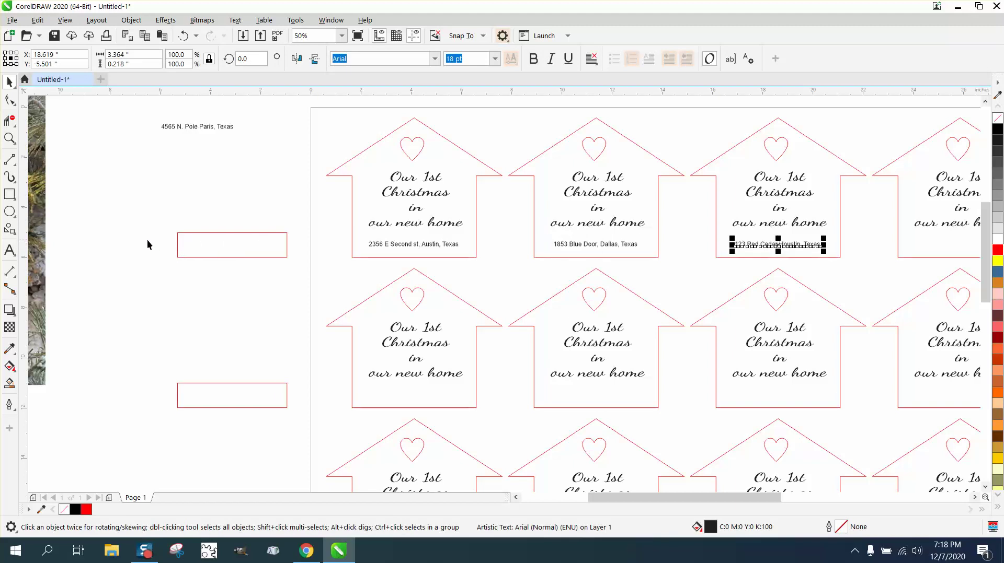
left_click(139, 174)
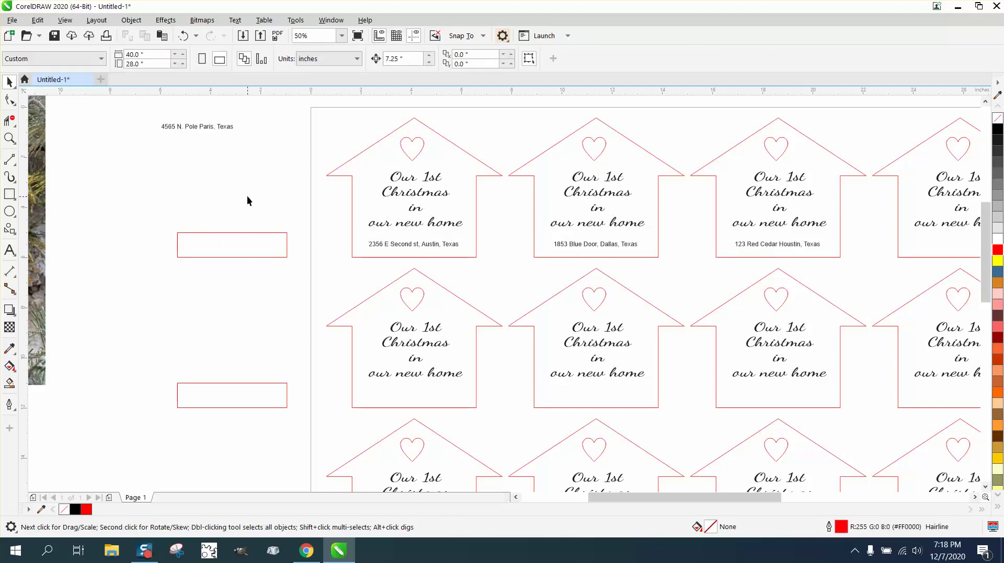
scroll(245, 195, "down", 1)
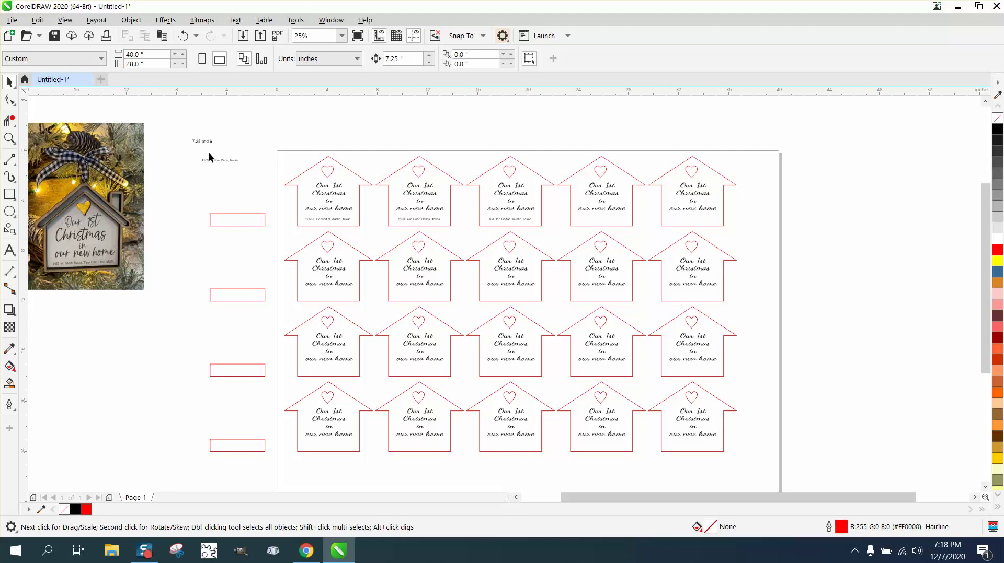
- Center the last remaining address line horizontally and vertically in the second guide rectangle from the top
left_click(9, 138)
left_click_drag(191, 134, 240, 153)
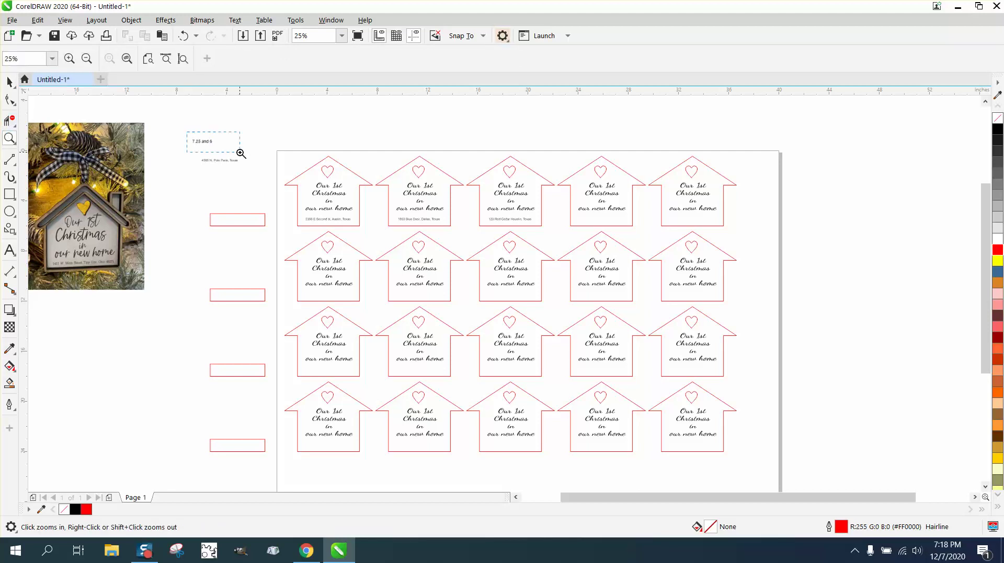
scroll(321, 213, "down", 3)
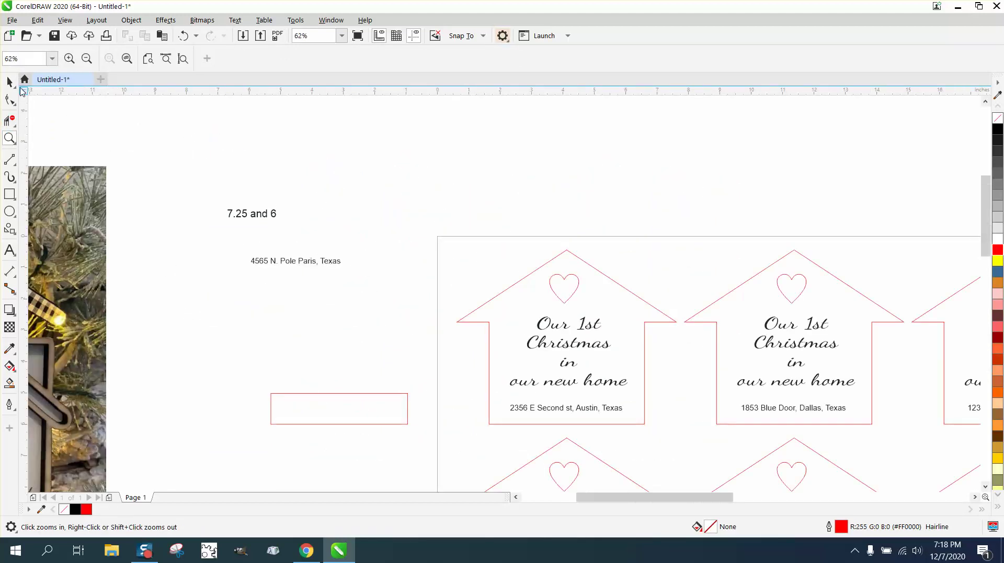
scroll(476, 288, "down", 1)
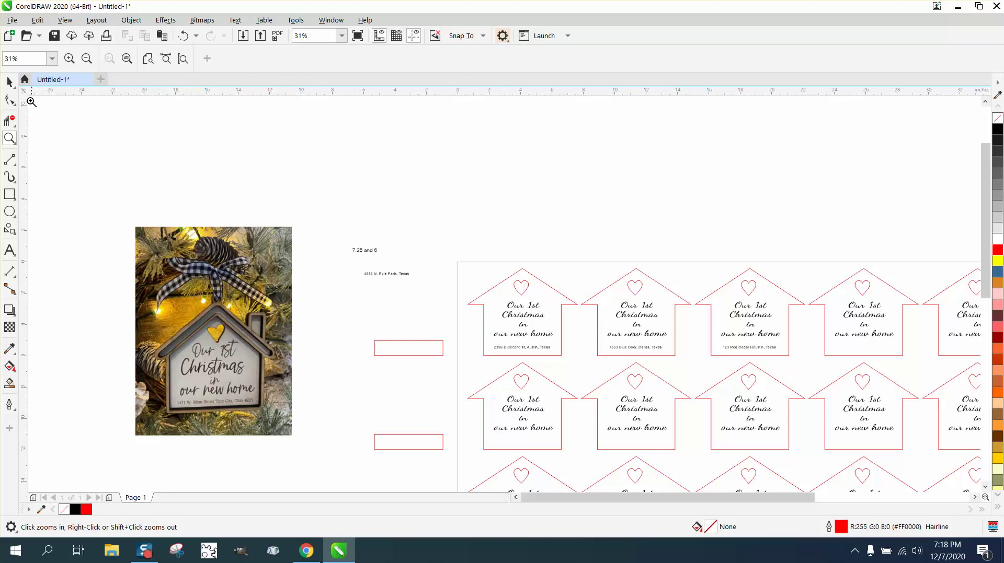
left_click(10, 82)
left_click(389, 275)
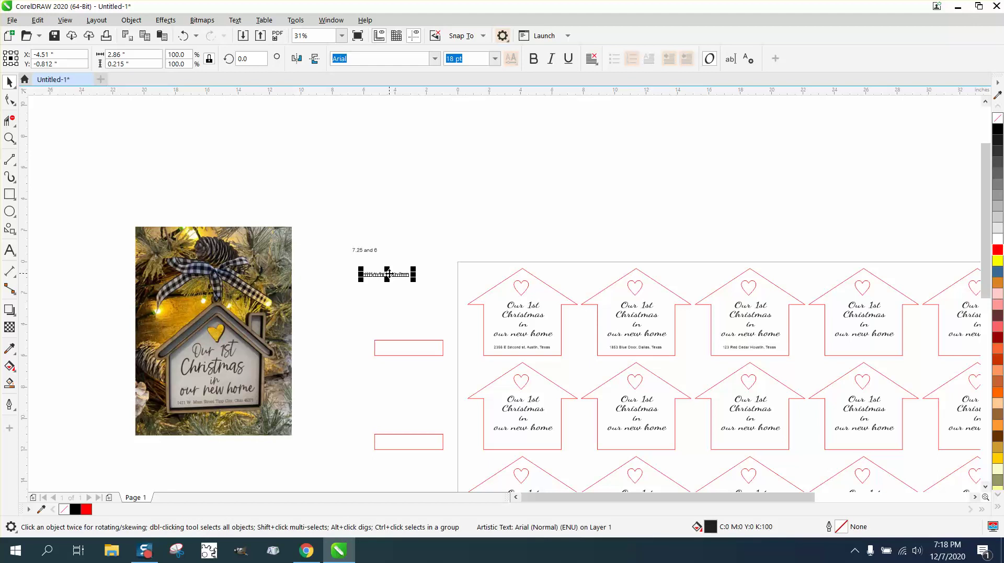
left_click(410, 434, "shift")
key("e")
key("c")
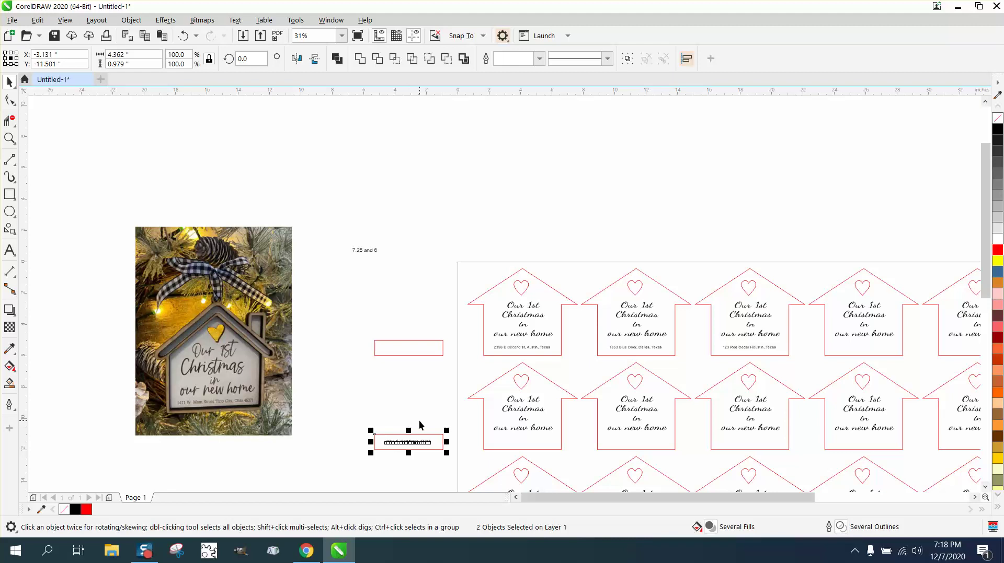
- Move only the centered address text 7.25 inches right into the first house of the second row
left_click(422, 438)
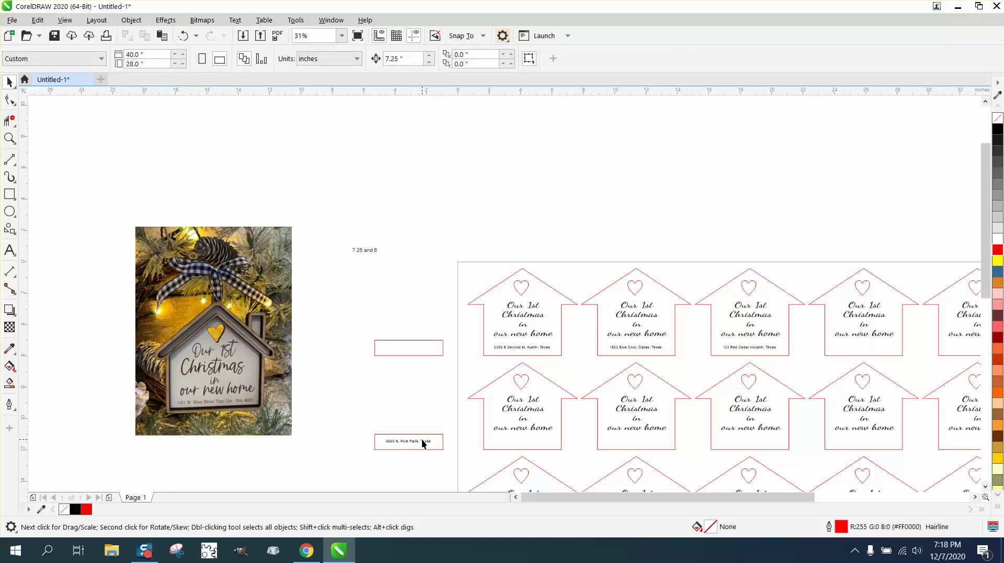
left_click(422, 439)
key("ctrl+z")
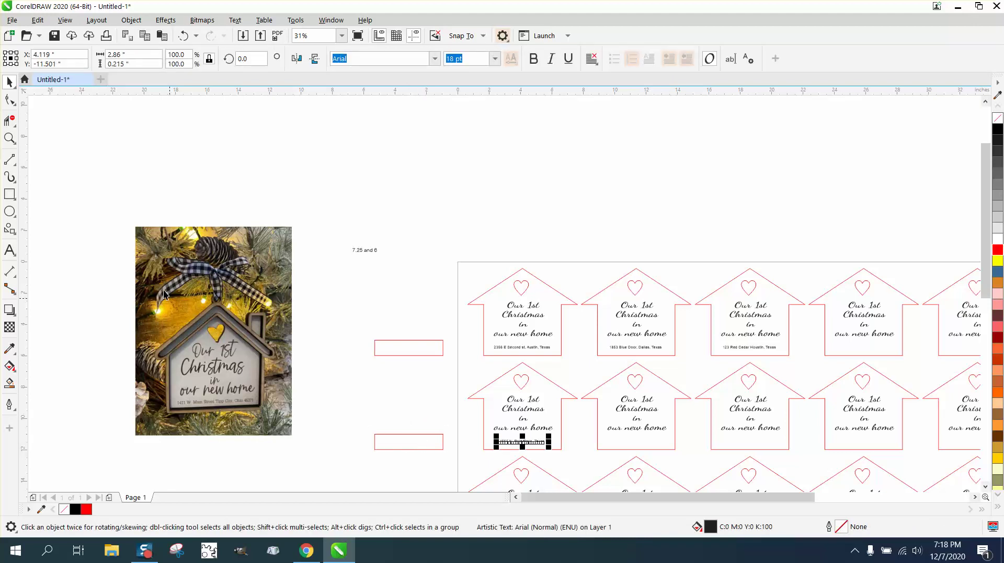
- Examine the placed addresses up close and across the whole sheet of houses
left_click(10, 138)
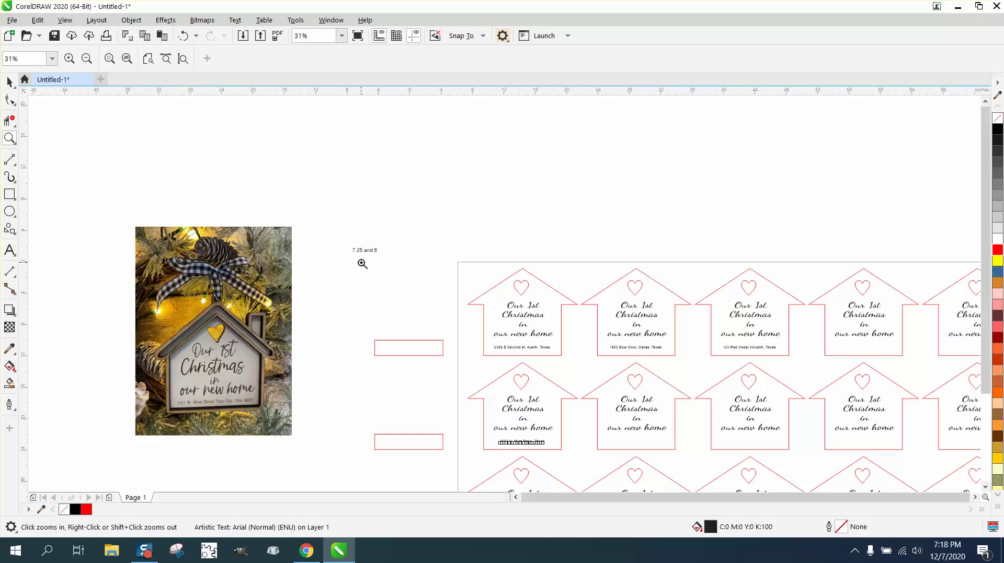
right_click(363, 264)
left_click_drag(374, 253, 606, 374)
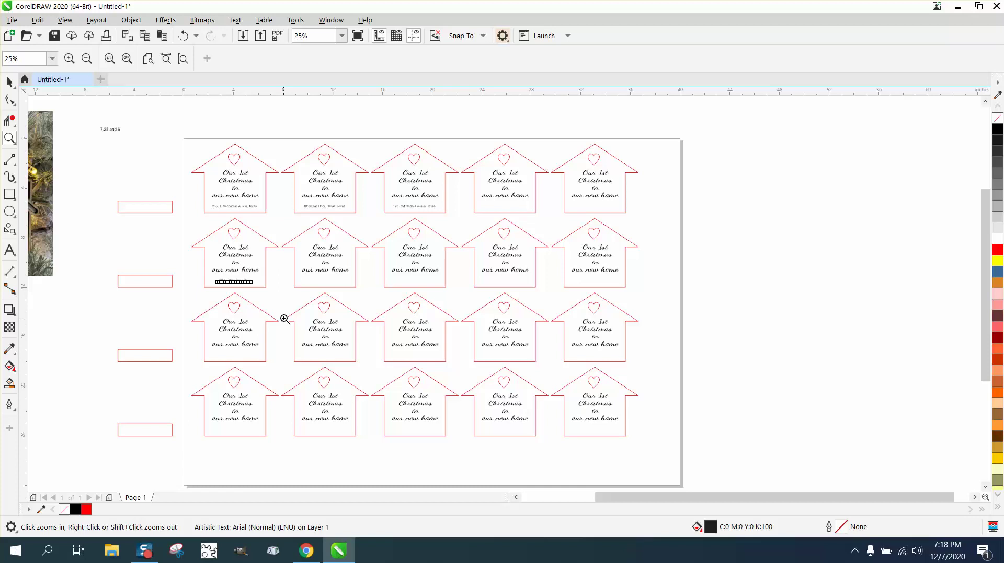
left_click_drag(215, 198, 401, 242)
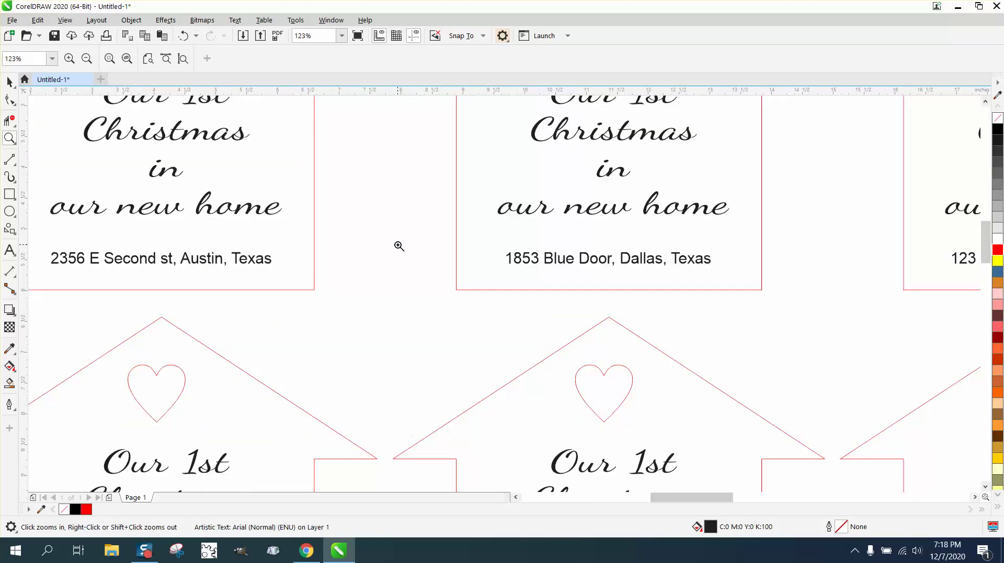
right_click(399, 246)
right_click(399, 246)
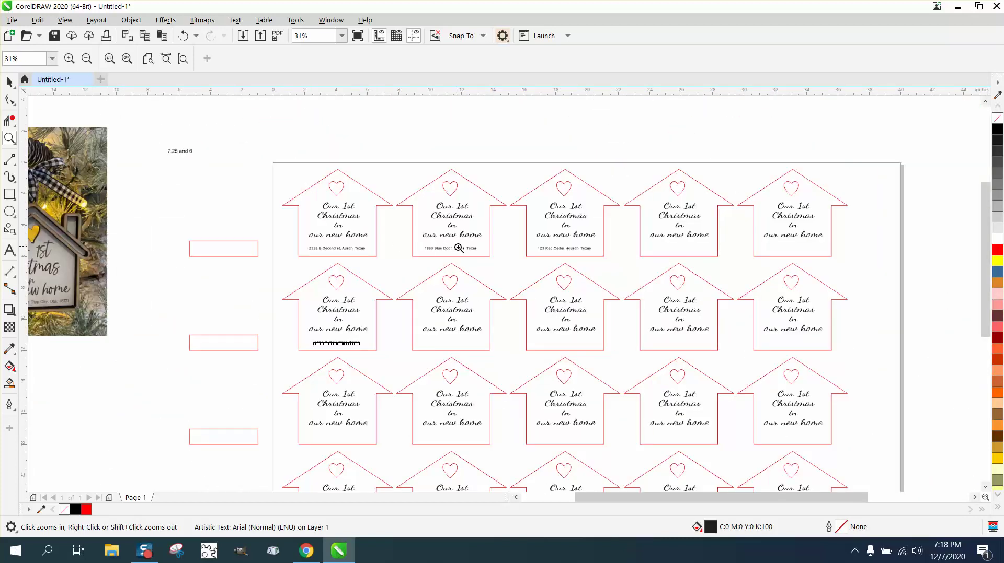
right_click(429, 249)
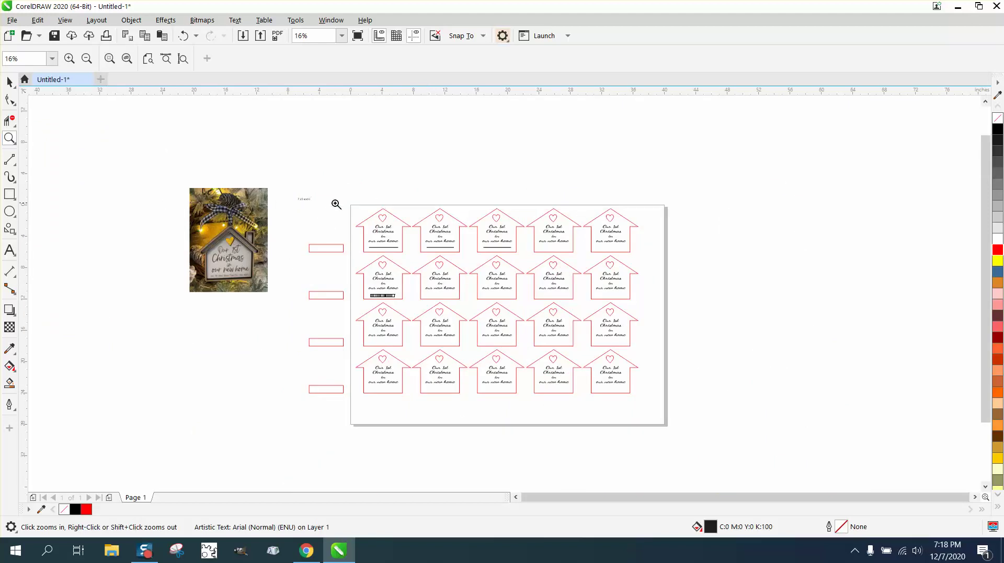
- Undo the last move of the address text into the second row
left_click(184, 36)
left_click(10, 121)
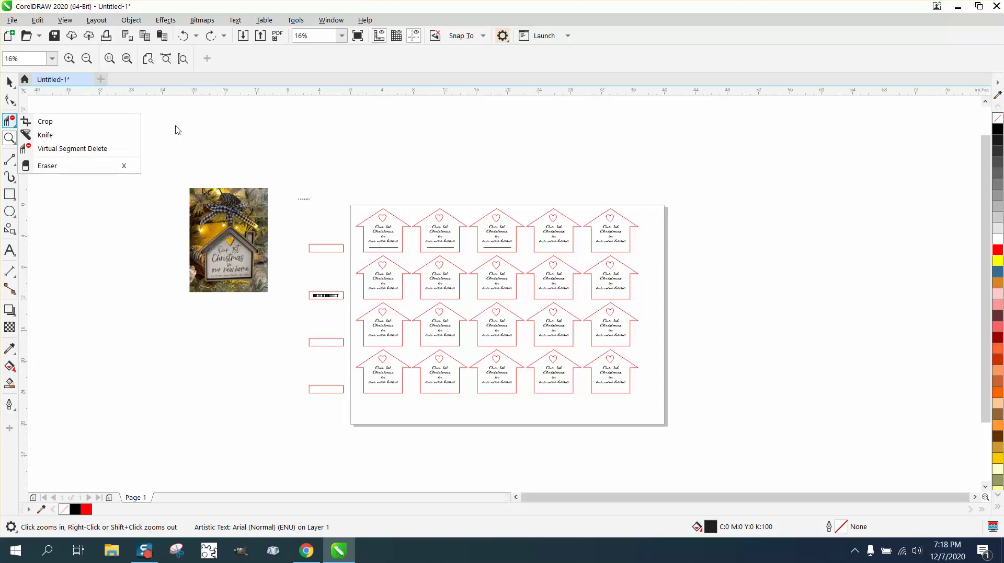
left_click(314, 181)
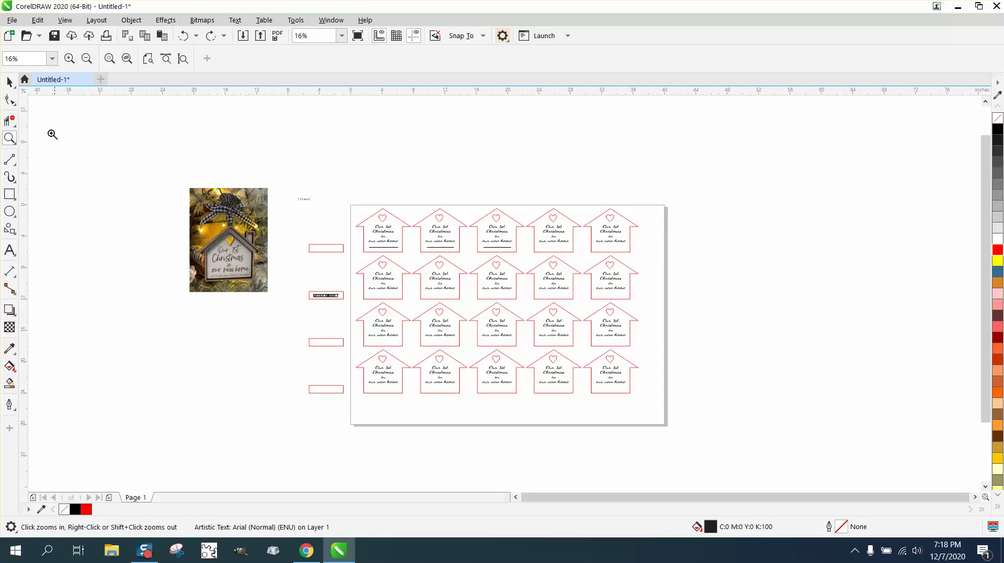
- Shift only the topmost guide rectangle 7.25 inches right, over the address in the first house of the top row
left_click(301, 178)
scroll(409, 243, "down", 7)
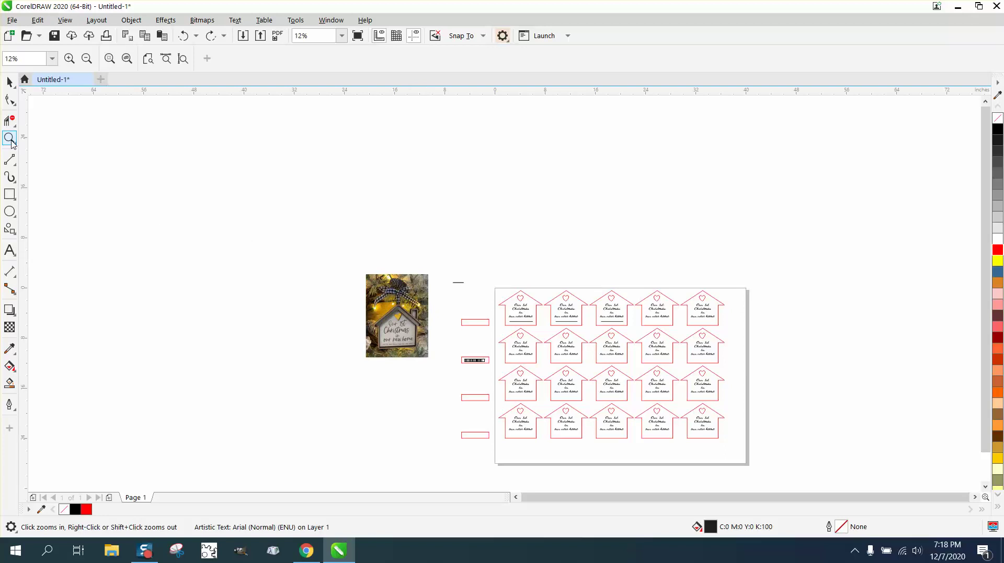
left_click_drag(474, 292, 603, 345)
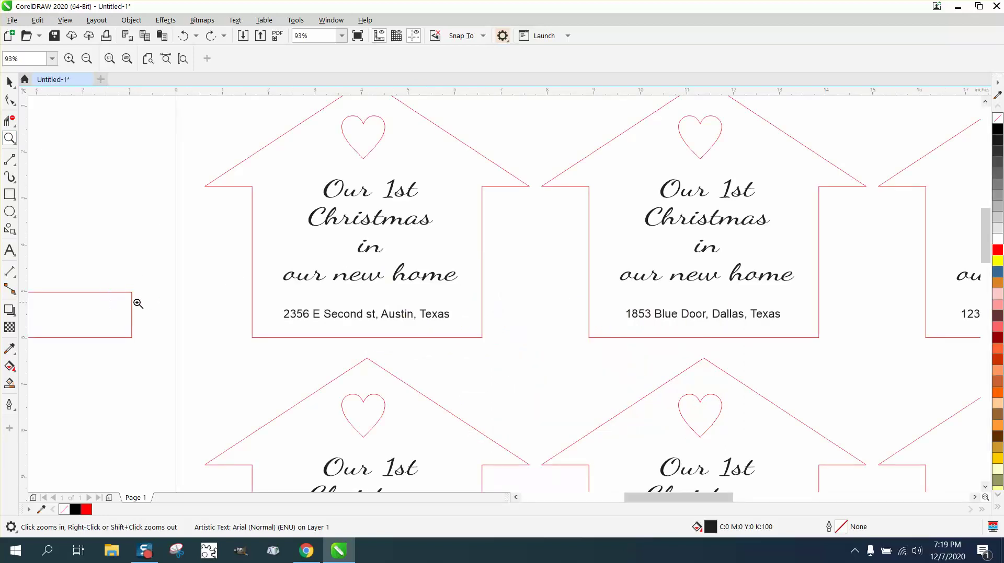
left_click(9, 82)
left_click(121, 291)
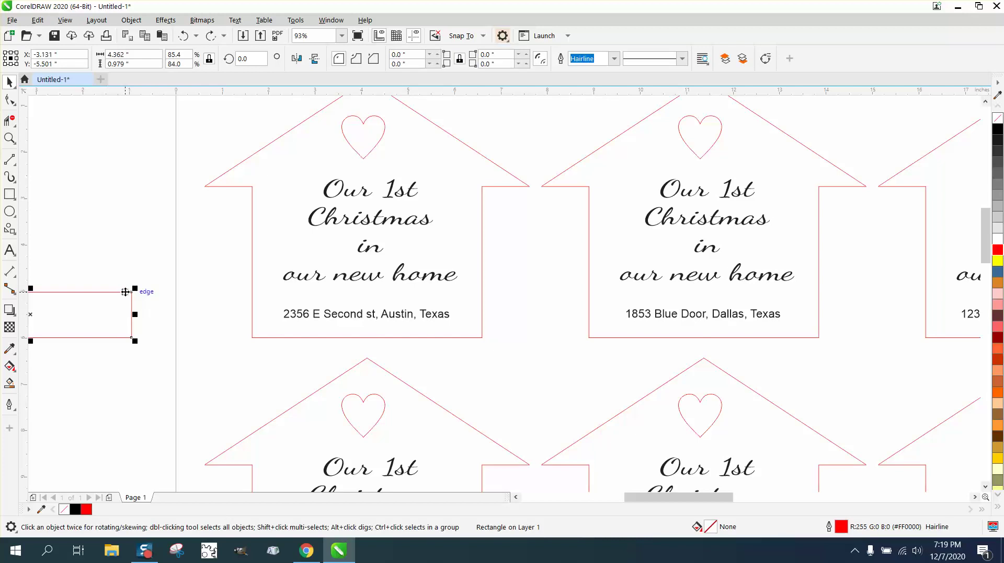
key("ctrl+shift+z")
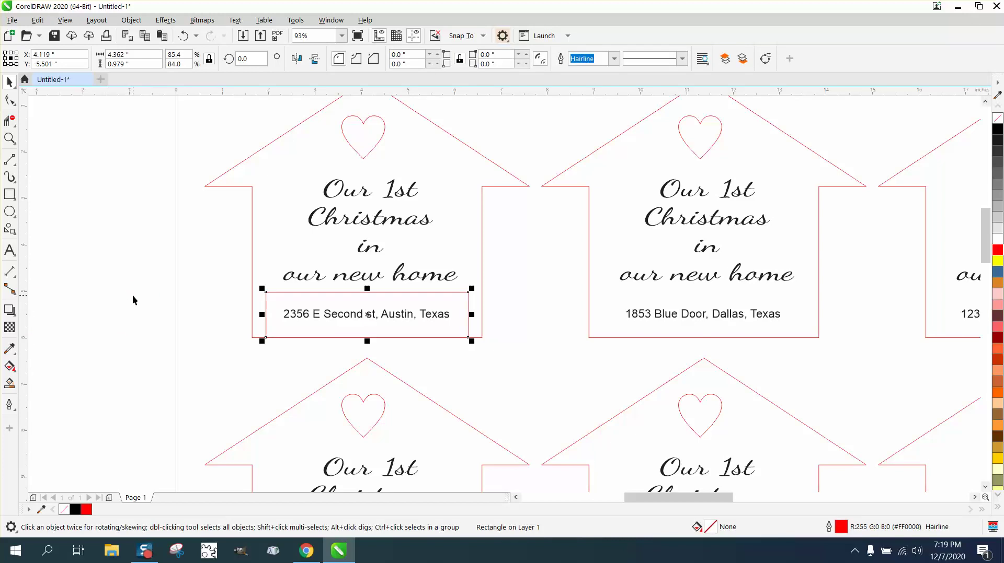
left_click(133, 296)
- Pull the first house's address below the guide rectangle and center it back inside the rectangle
left_click(329, 318)
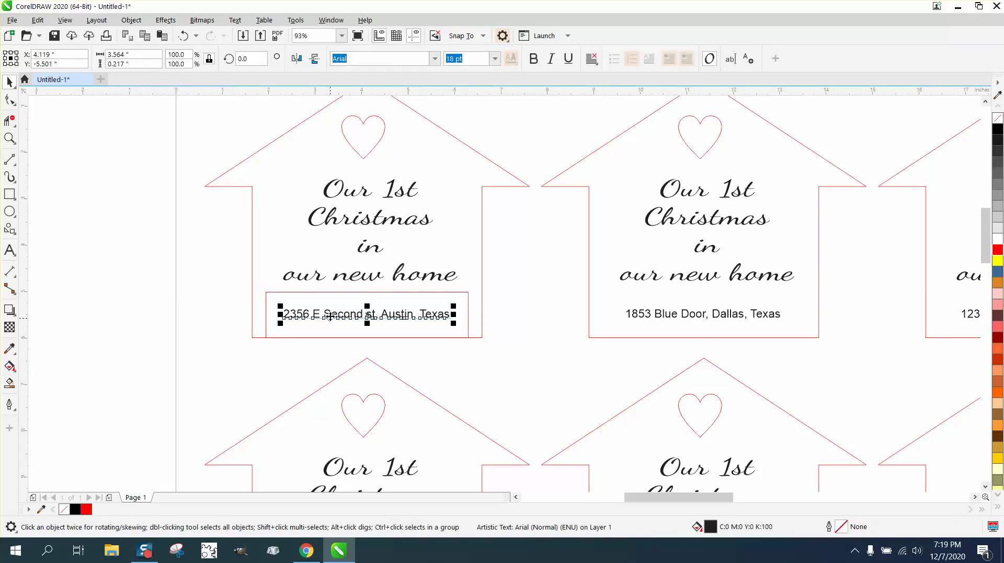
left_click_drag(330, 316, 332, 354)
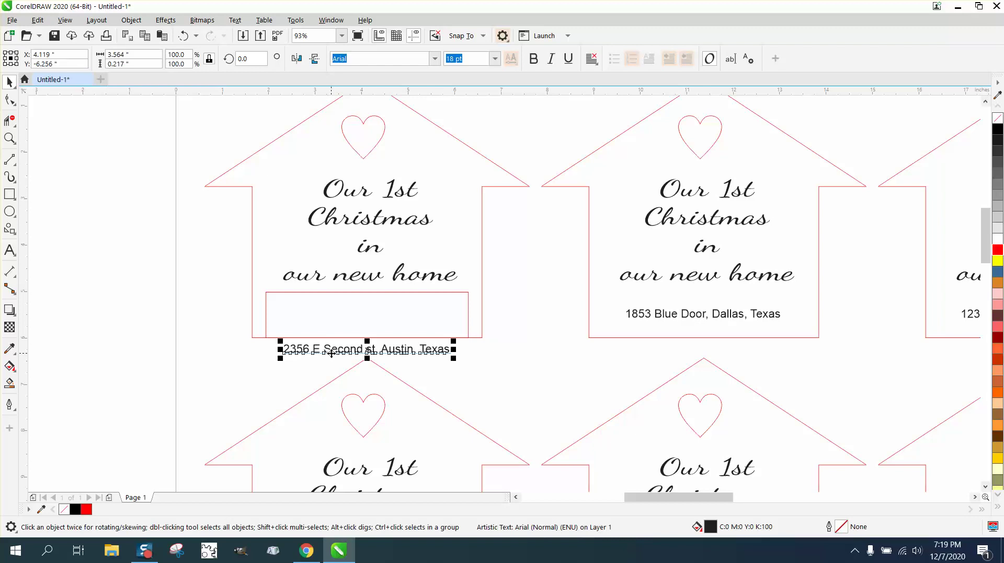
left_click(351, 313, "shift")
key("e")
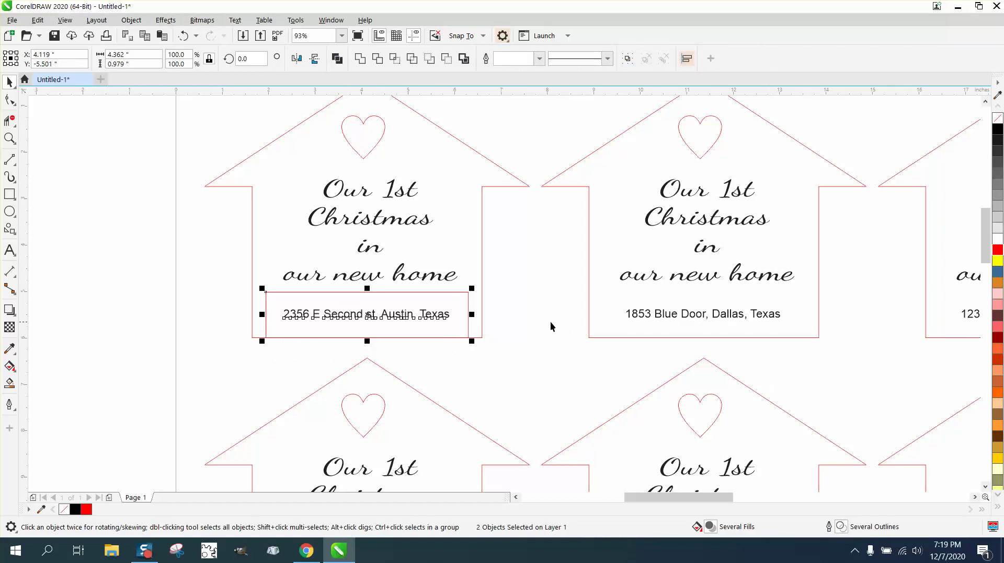
- Move the rectangle and address together 7.25 inches left, and return only the address text 7.25 inches right into the first house
key("Left")
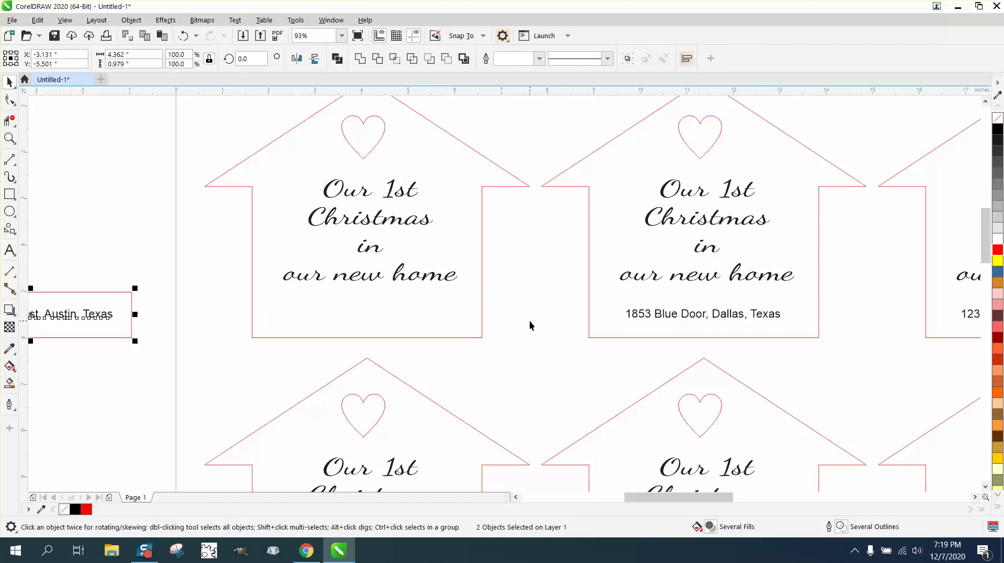
left_click(140, 166)
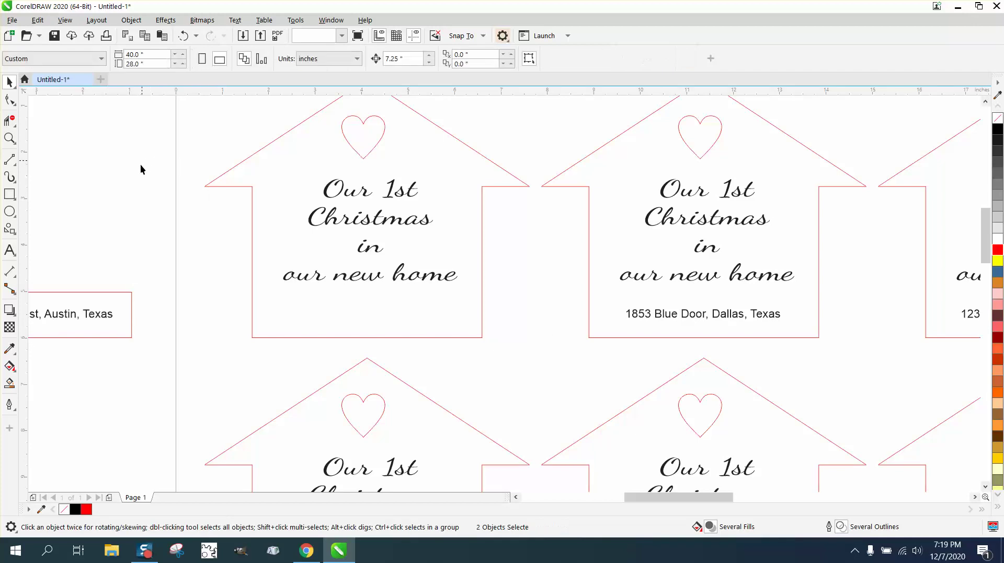
left_click(108, 316)
key("Right")
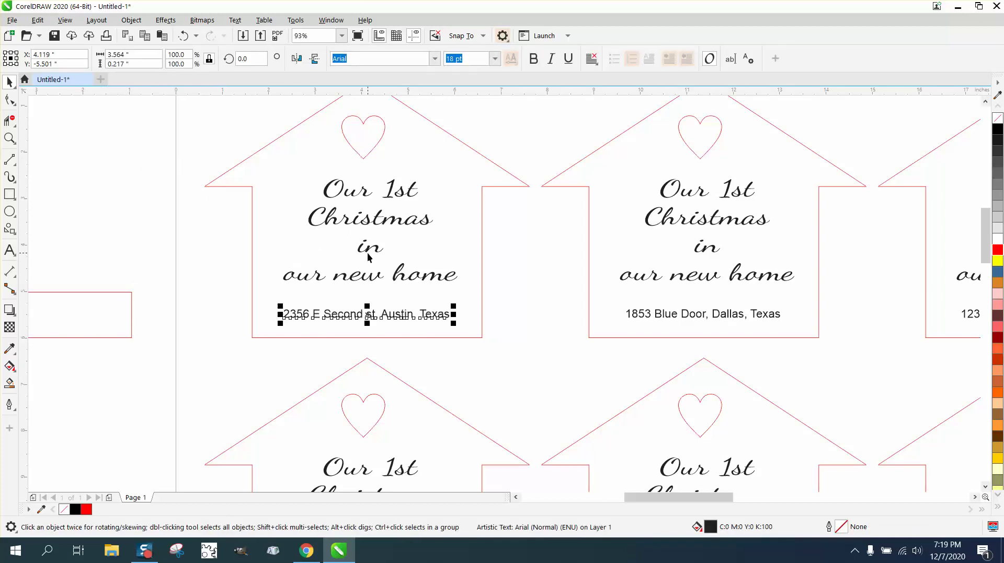
- Zoom in on the reference ornament photo to examine its lettering and address line
scroll(367, 256, "down", 3)
scroll(364, 248, "down", 2)
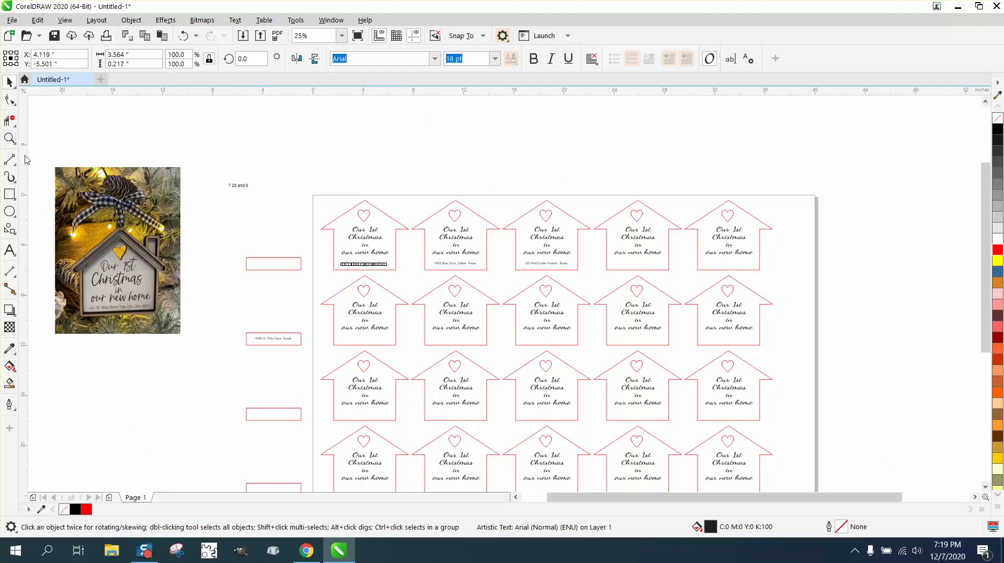
left_click(10, 138)
left_click_drag(105, 244, 235, 316)
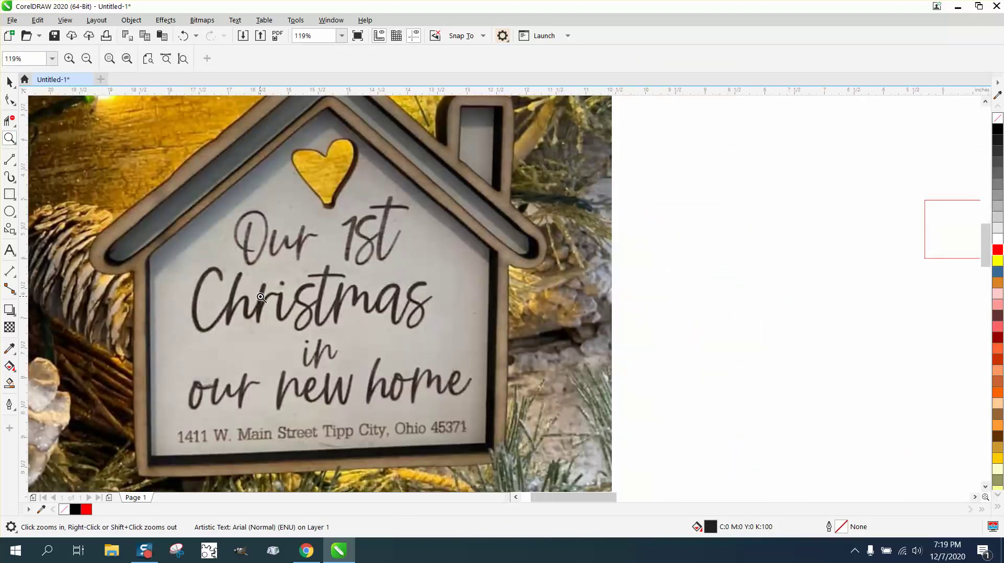